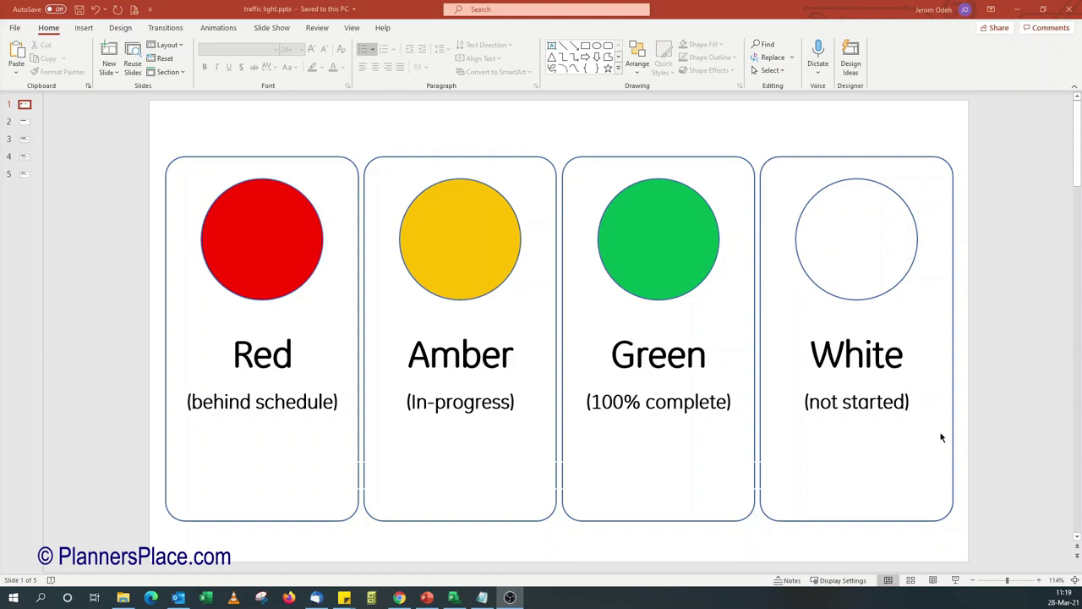
- Switch to Project and add a Text1 column after the Finish column, widening the task table to make room
click(455, 599)
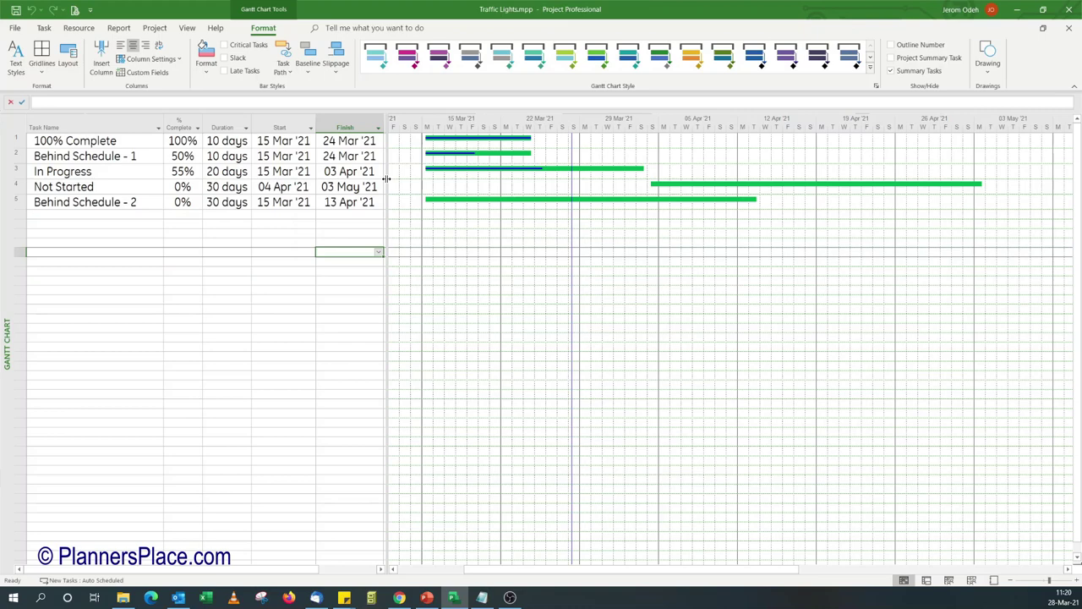
drag(386, 178, 454, 177)
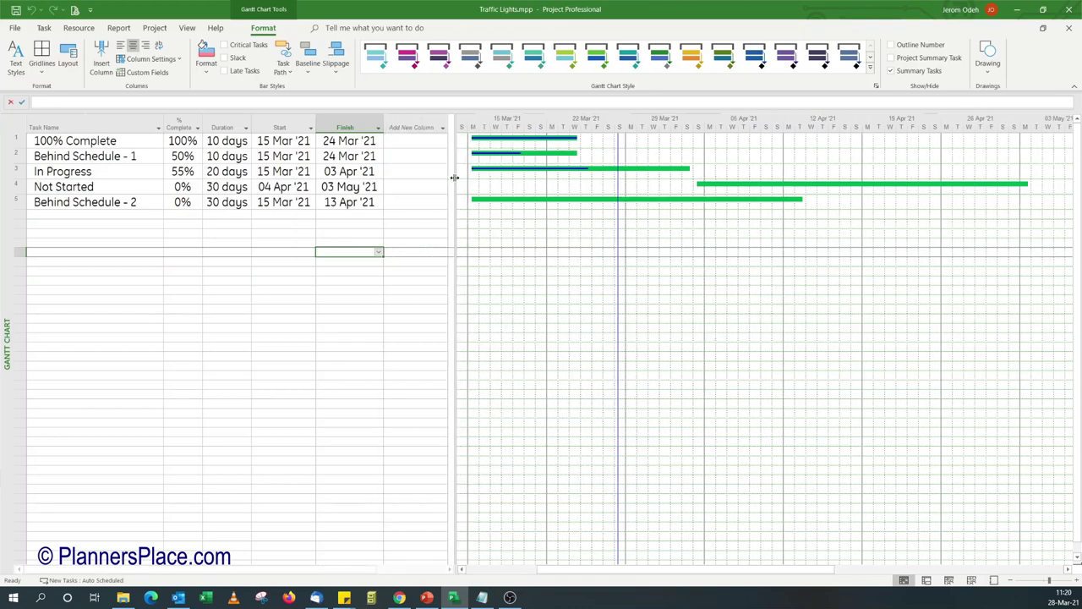
click(442, 128)
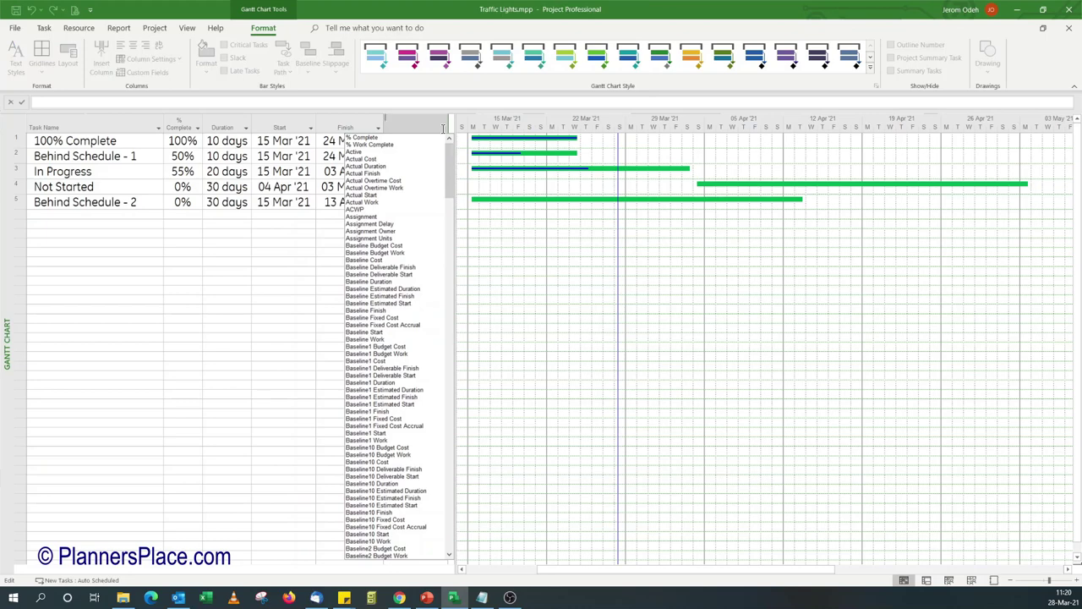
text(text1)
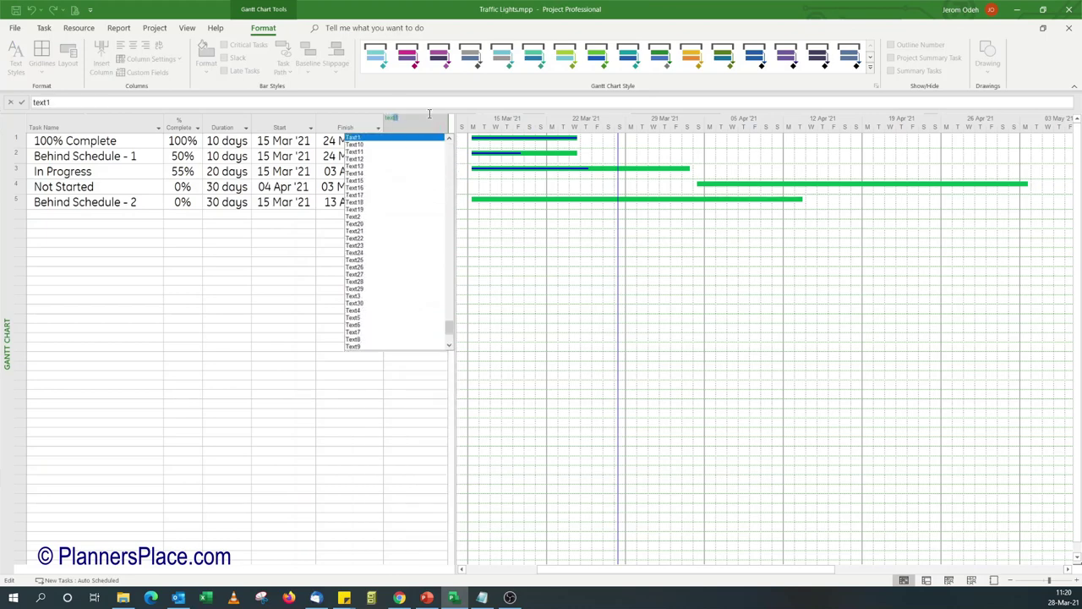
click(380, 138)
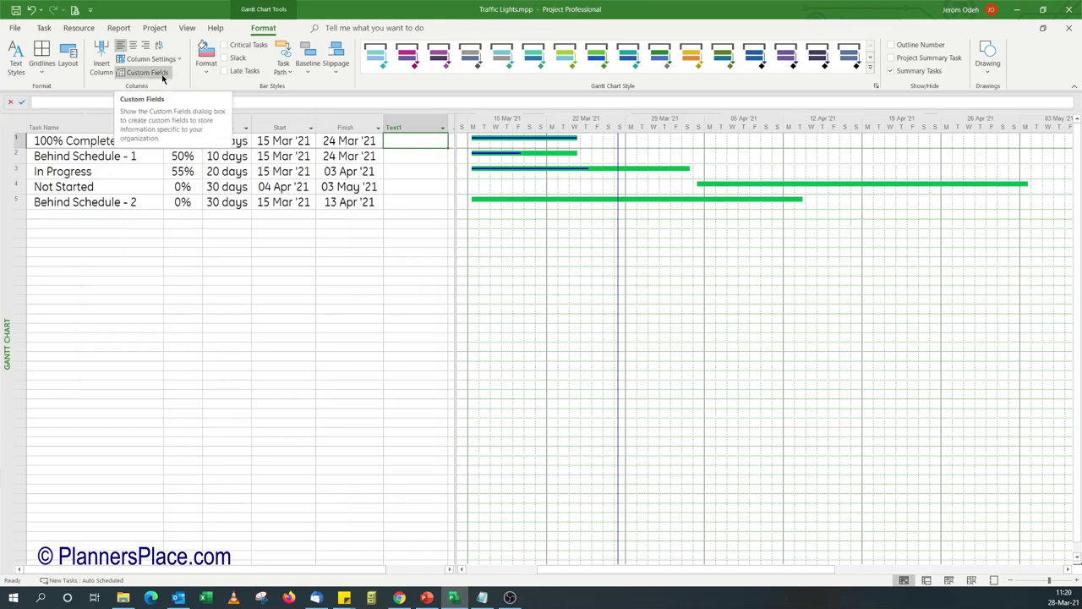
- Rename the Text1 custom task field to "Progress Status"
click(164, 77)
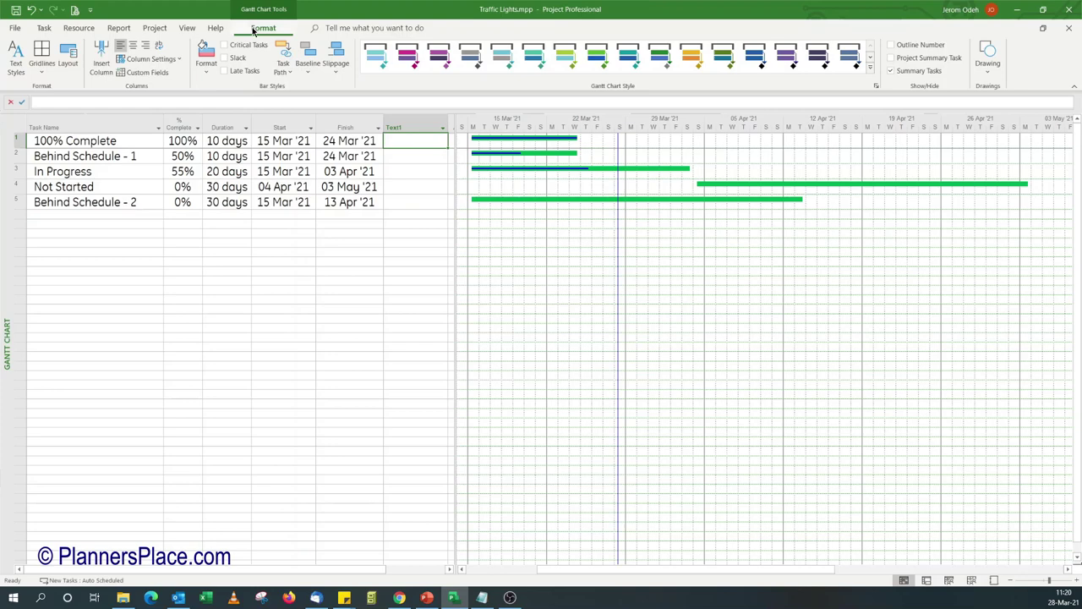
click(159, 77)
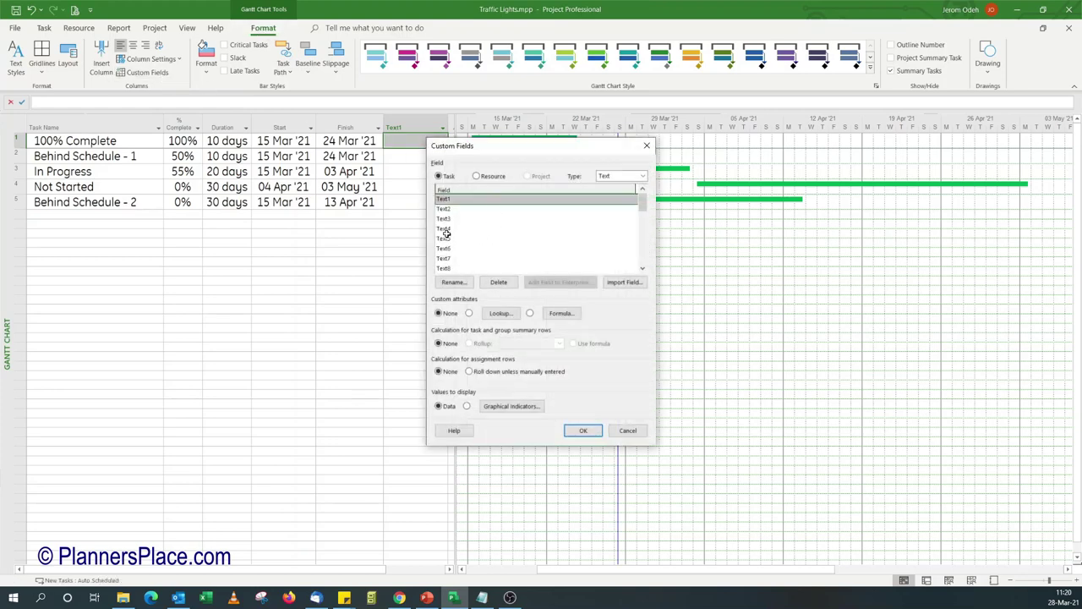
click(463, 284)
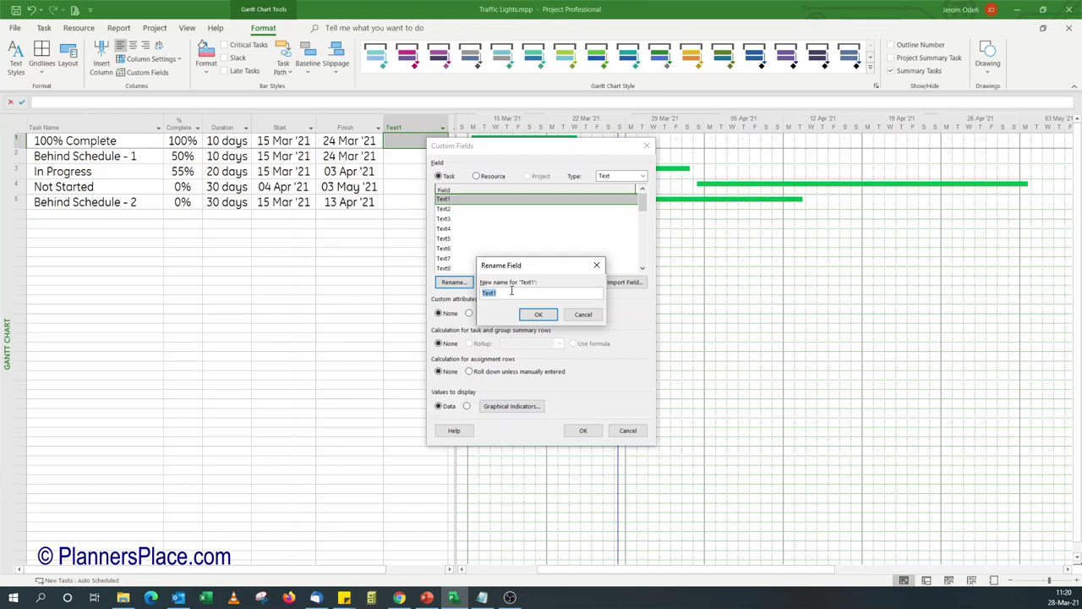
text(Status)
click(539, 314)
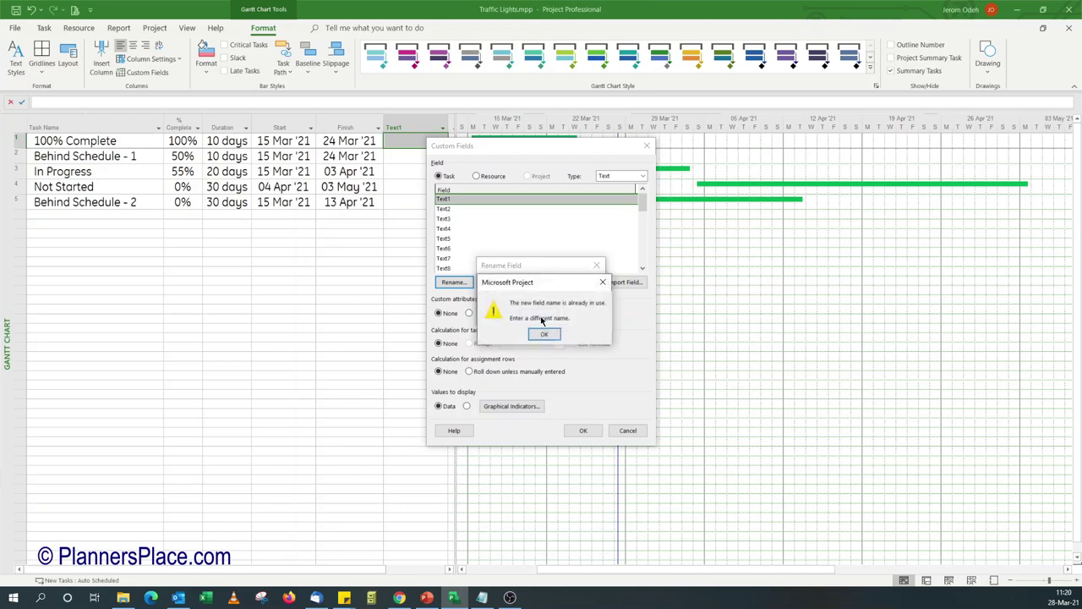
click(546, 336)
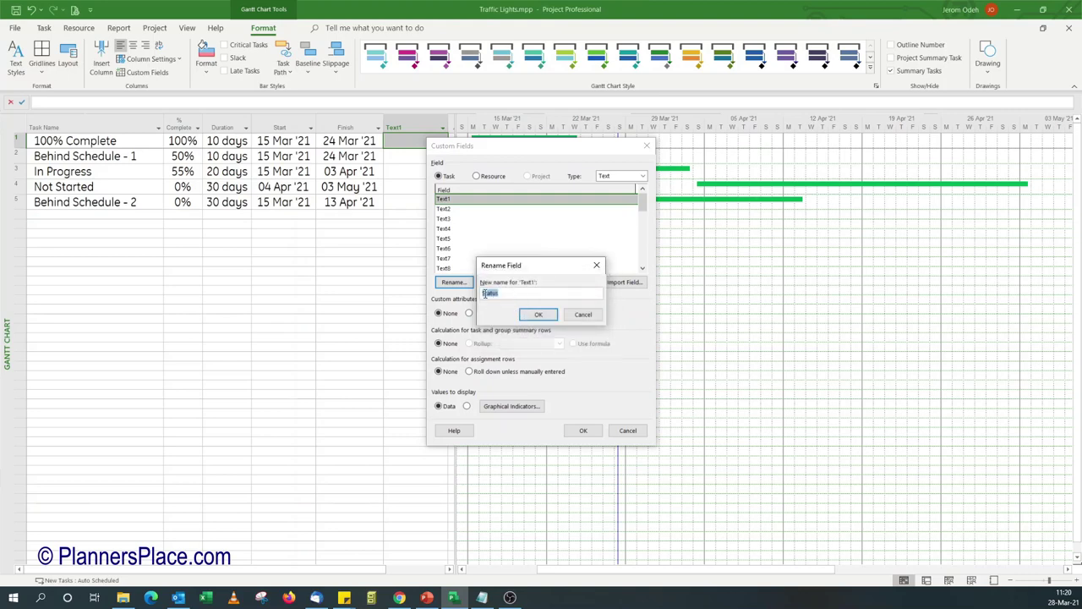
click(485, 292)
text(Progress)
click(534, 313)
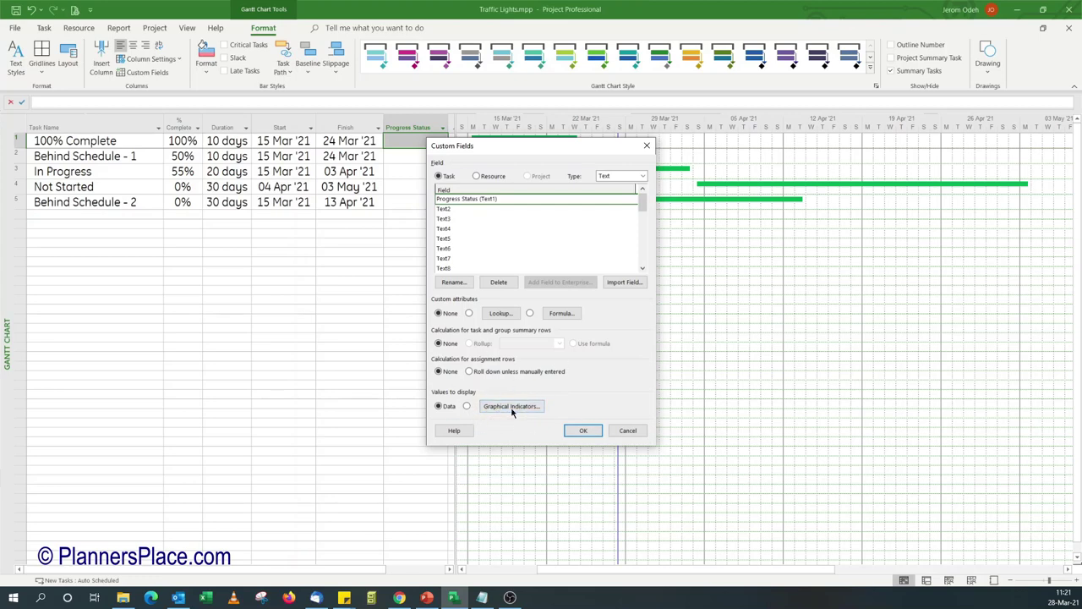
- Add a graphical indicator for Progress Status that shows a red circle when the value equals Red
click(497, 407)
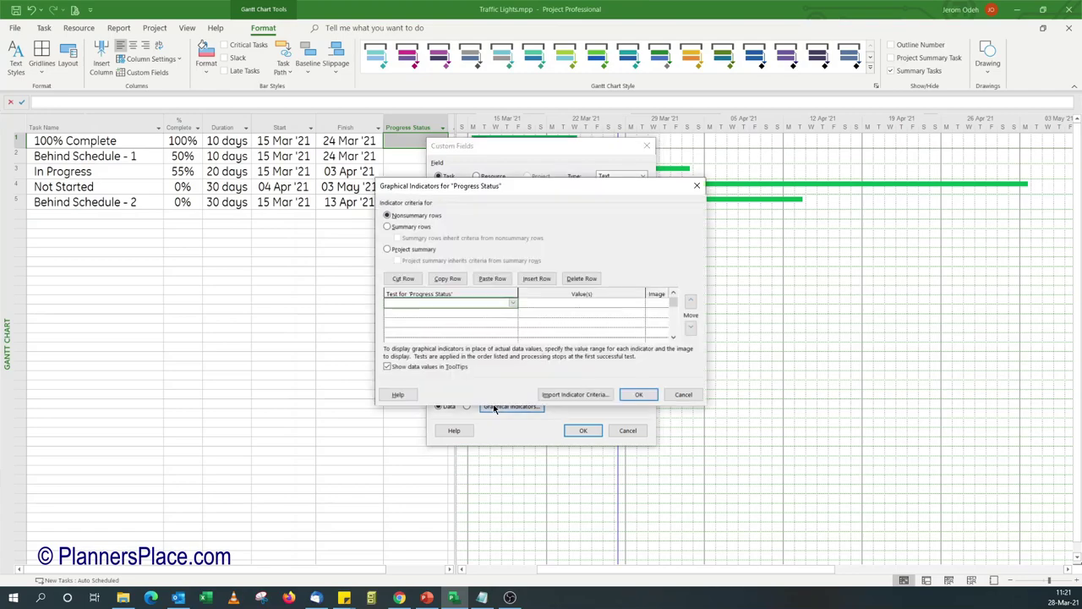
click(427, 598)
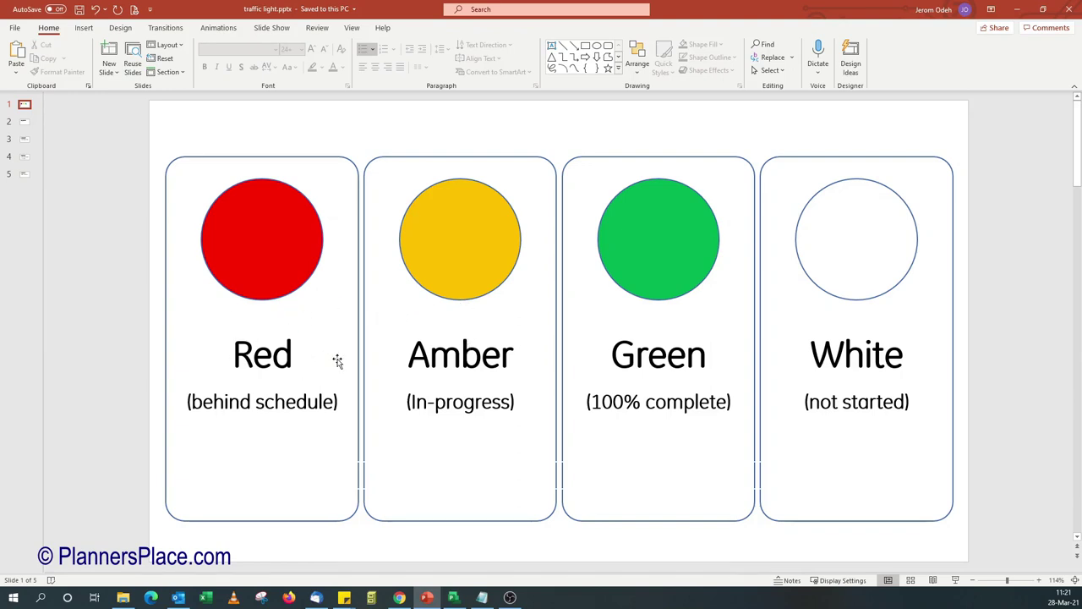
click(454, 598)
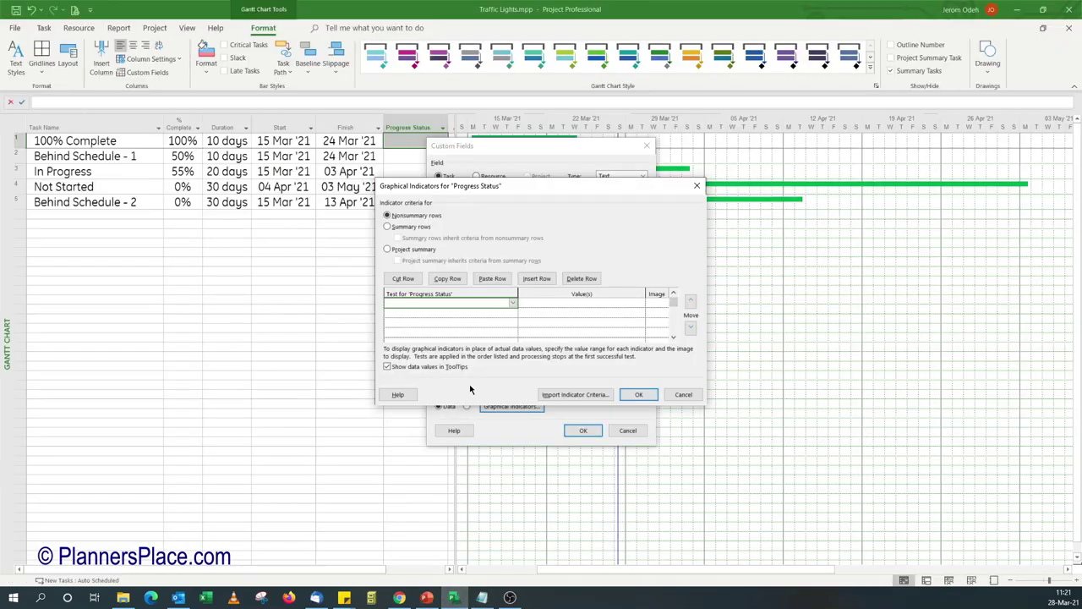
click(512, 306)
click(506, 312)
click(533, 301)
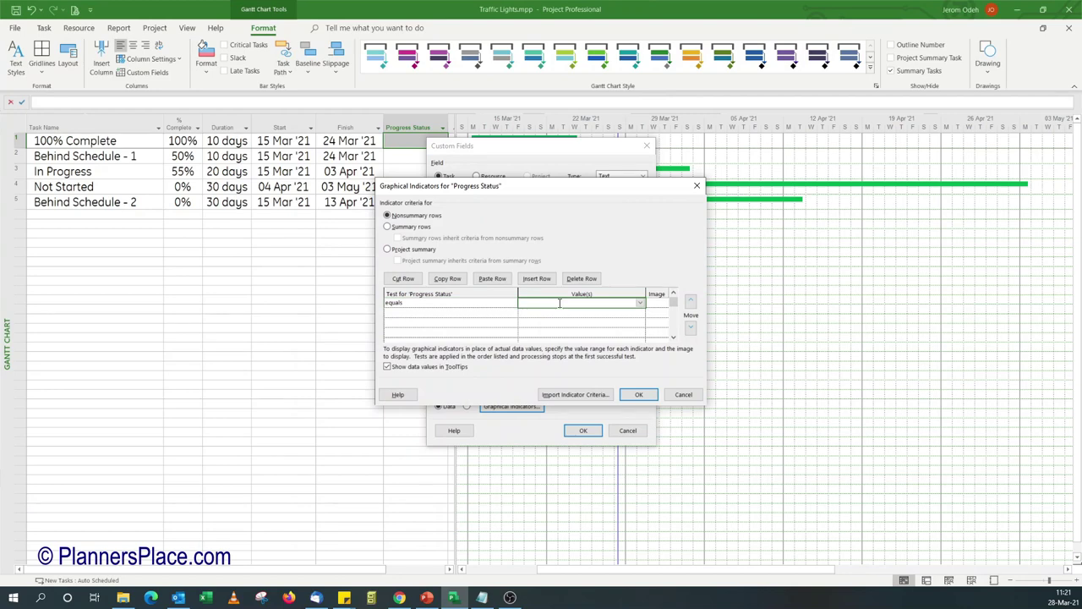
text(Red)
click(661, 300)
click(662, 301)
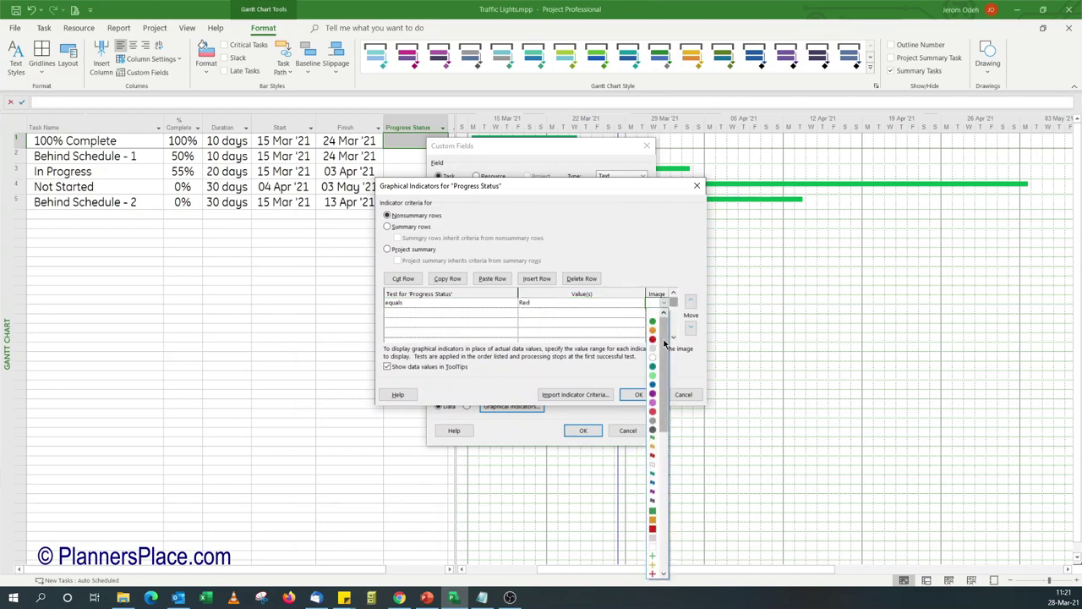
click(652, 338)
- Add a second indicator test that shows an amber circle when the value equals Amber
click(464, 316)
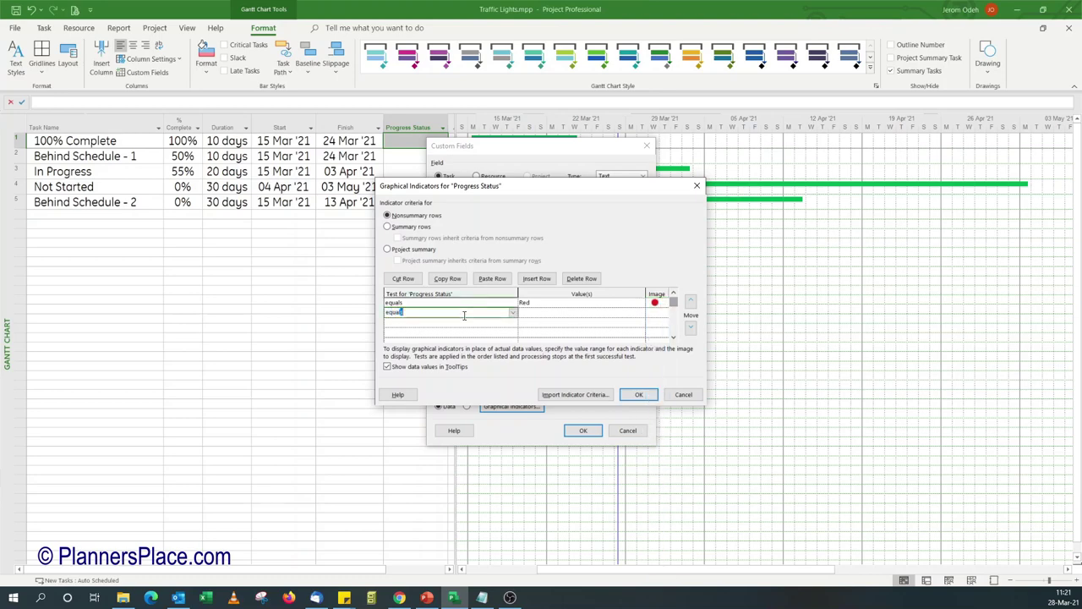
click(530, 312)
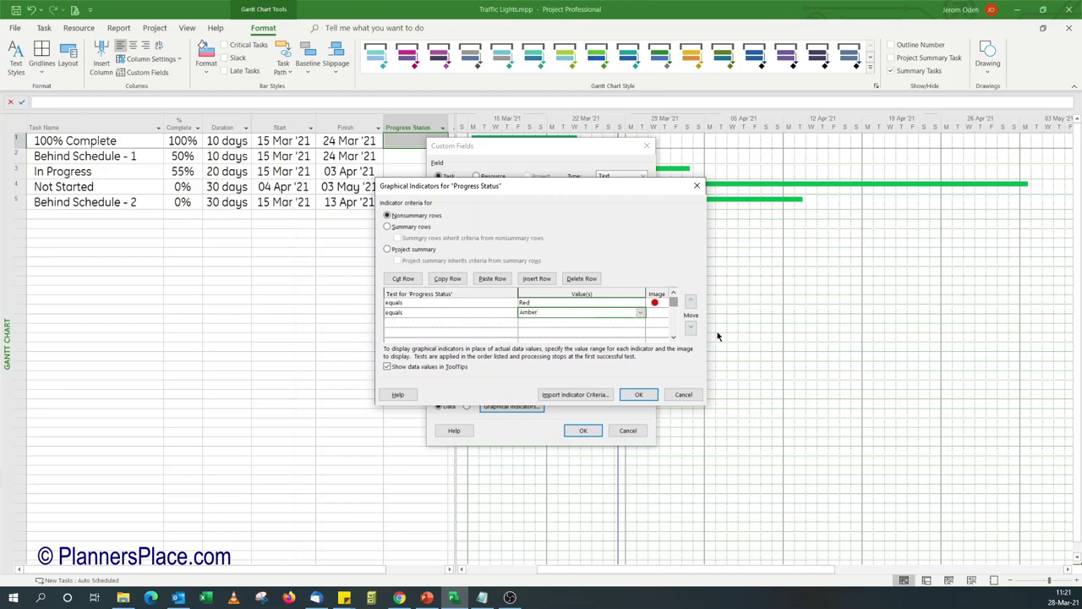
click(662, 315)
click(664, 315)
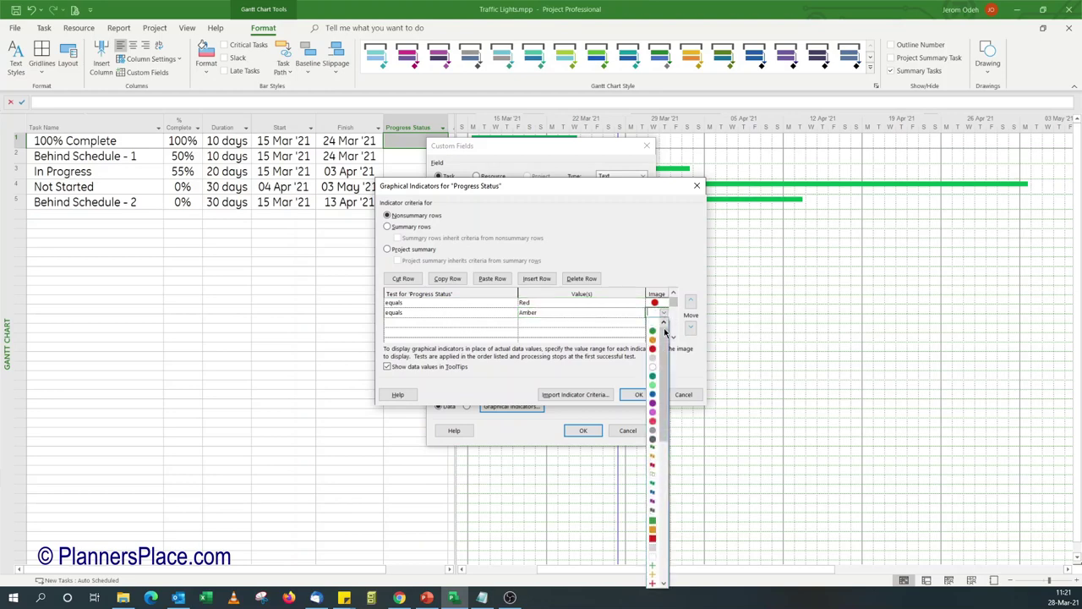
click(659, 342)
- Add a third indicator test that shows a green circle when the value equals Green
click(456, 323)
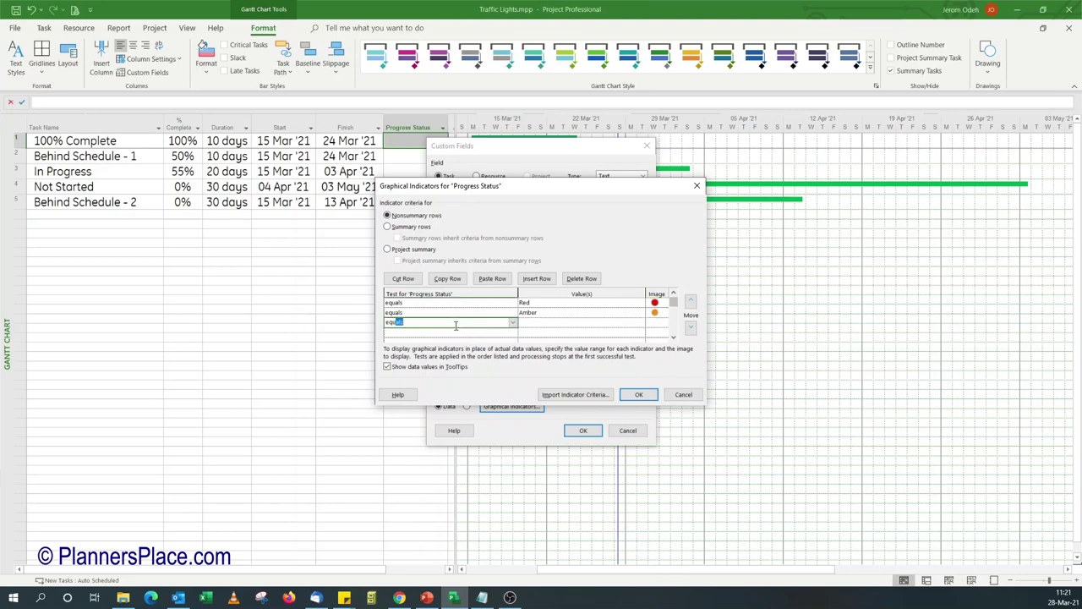
click(554, 325)
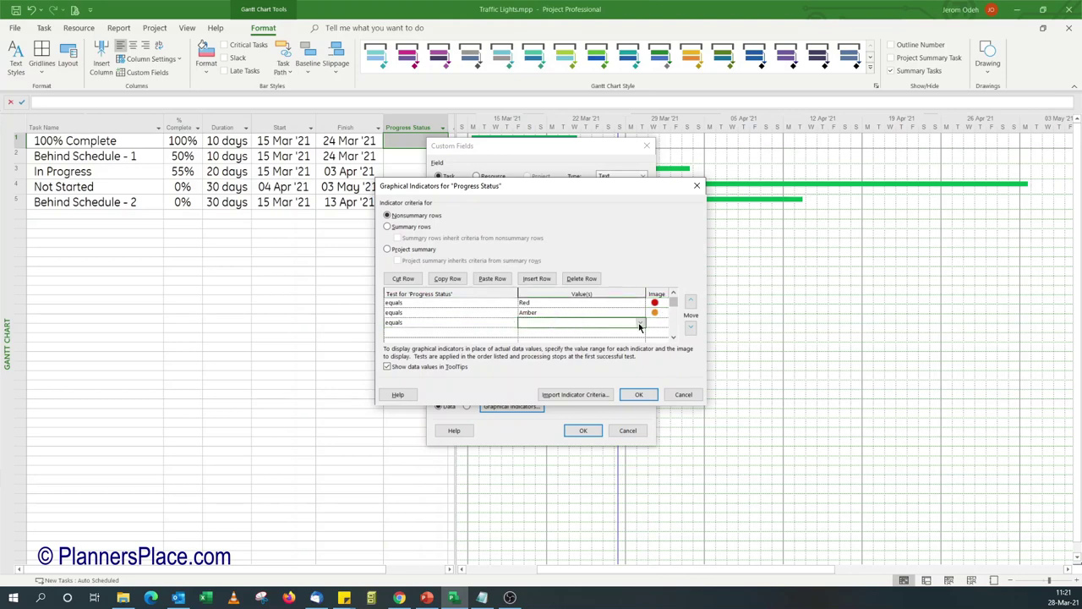
click(640, 324)
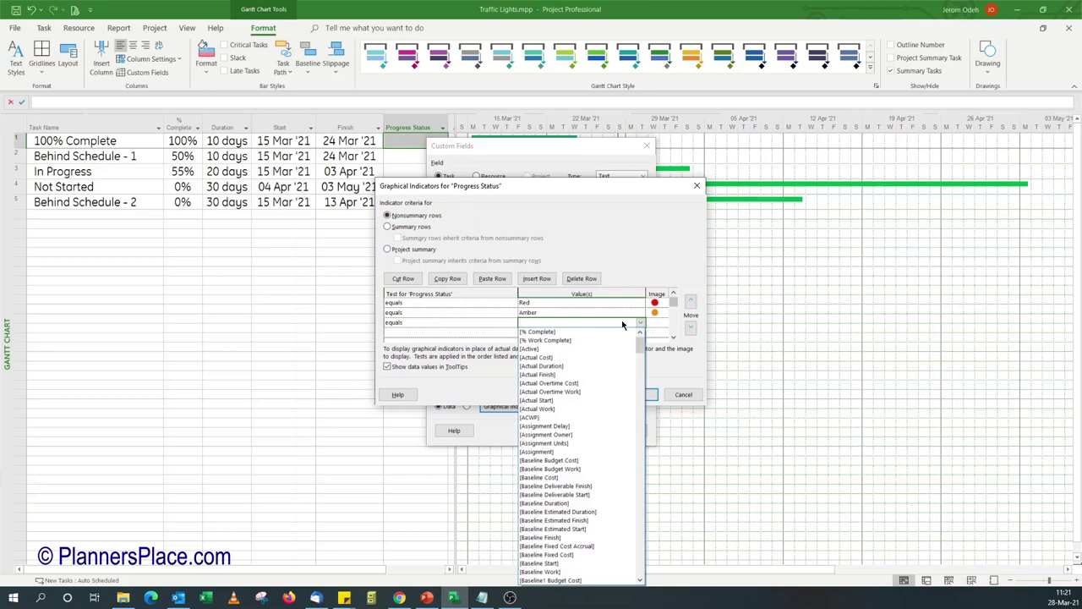
text(Green)
click(661, 324)
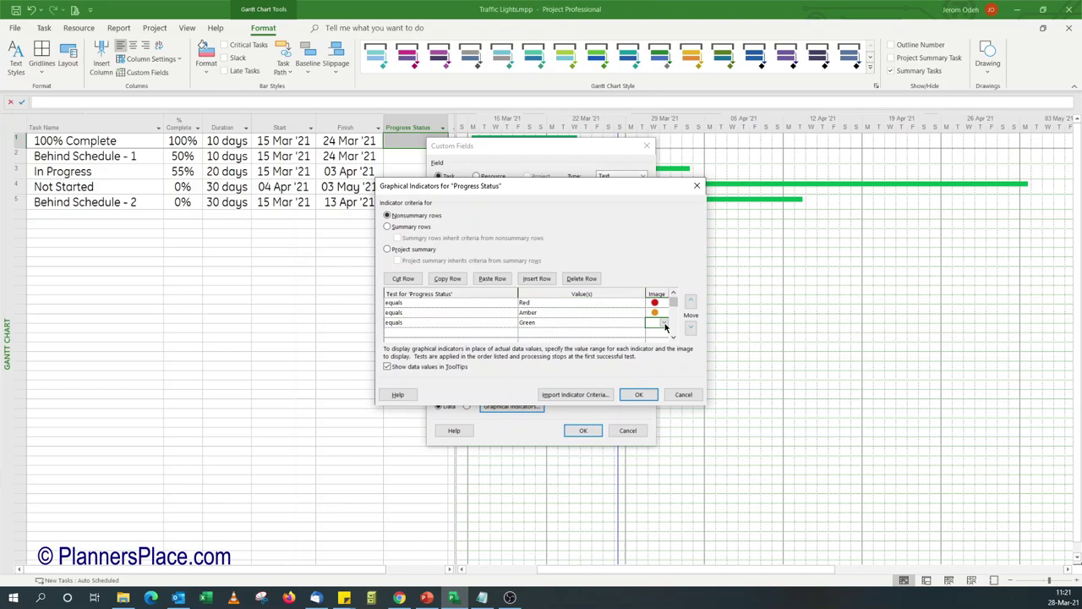
click(665, 326)
click(652, 341)
- Add a fourth indicator test showing a white circle when the value equals White, and accept the graphical indicators
click(452, 332)
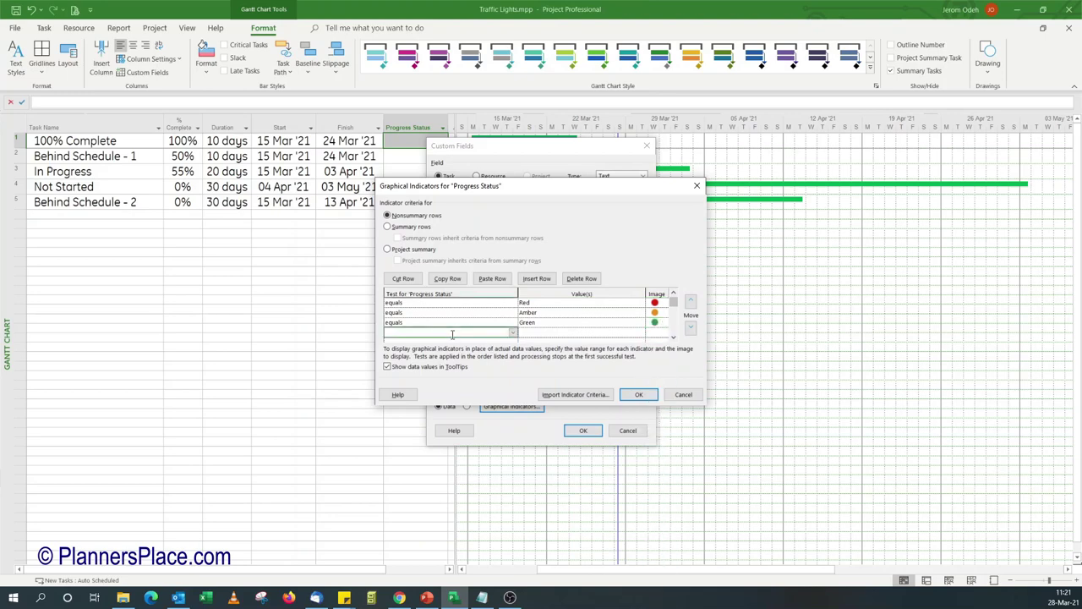
text(equals)
click(551, 328)
text(White)
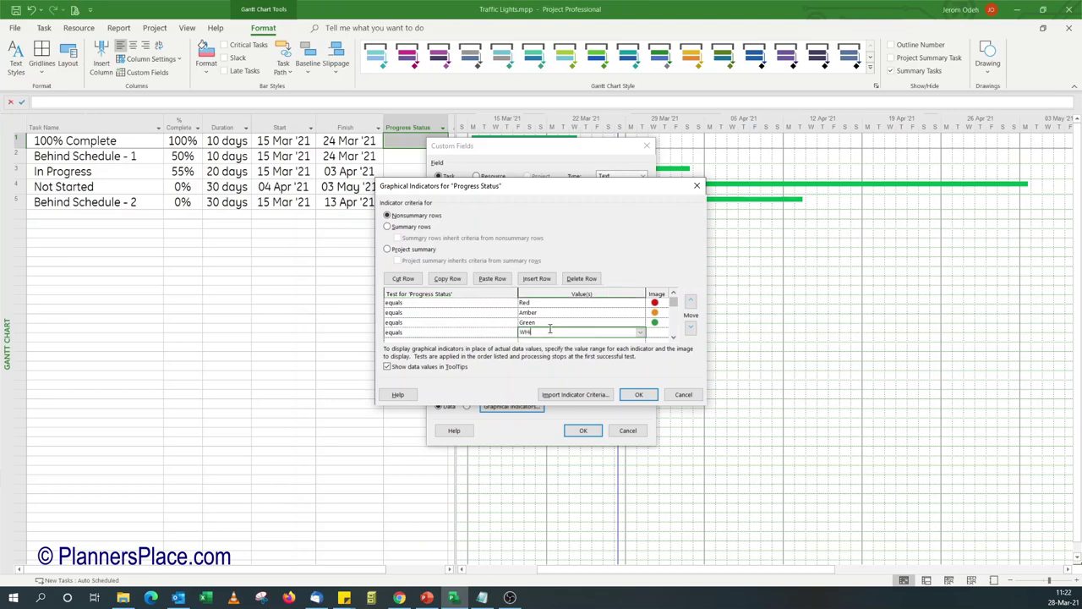
key(BackSpace)
key(BackSpace)
click(651, 331)
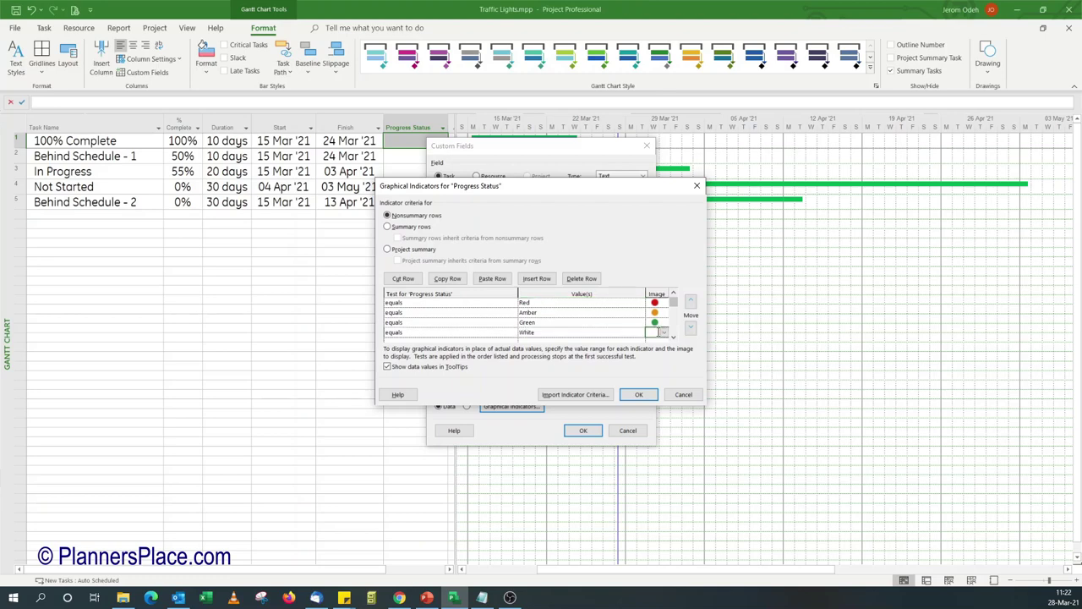
click(664, 336)
click(652, 386)
click(640, 395)
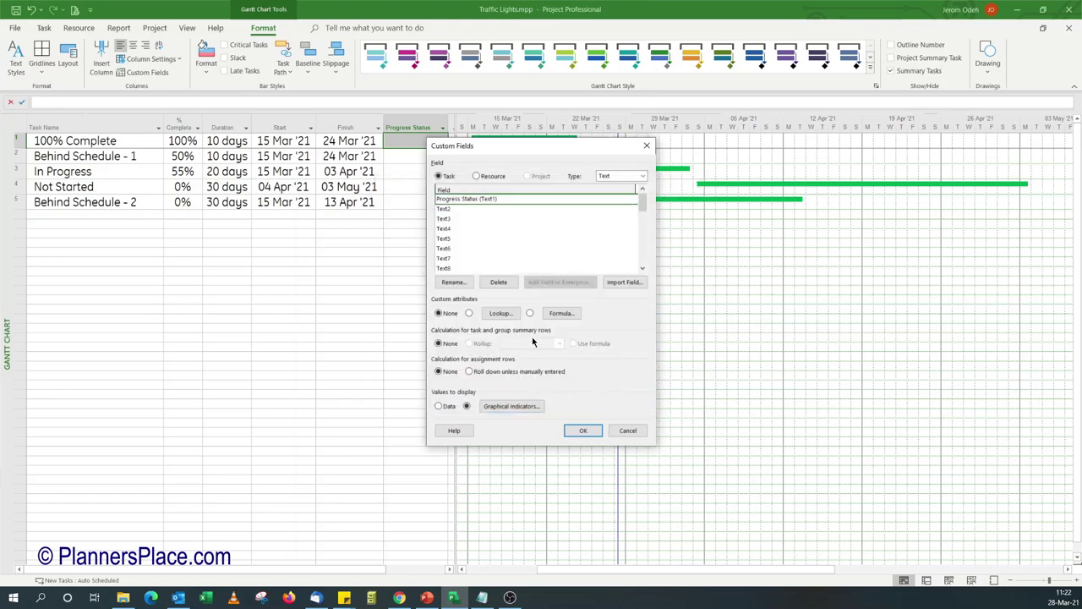
- Check the Green Status Criteria slide in PowerPoint, and back in Project insert the IIf function into the Progress Status formula
click(427, 598)
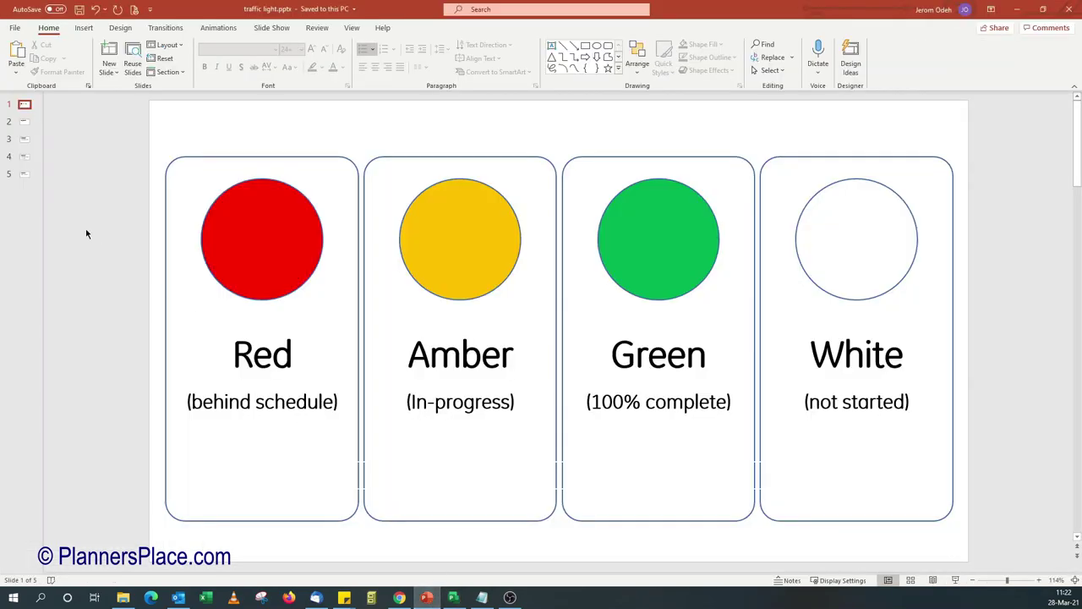
click(23, 123)
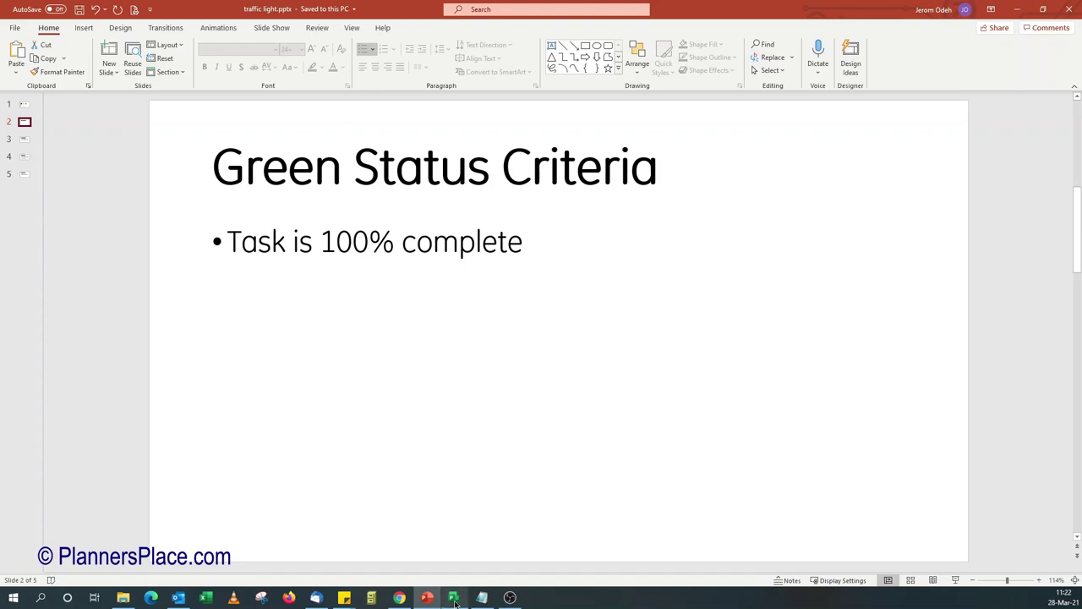
mouse_move(455, 602)
click(457, 541)
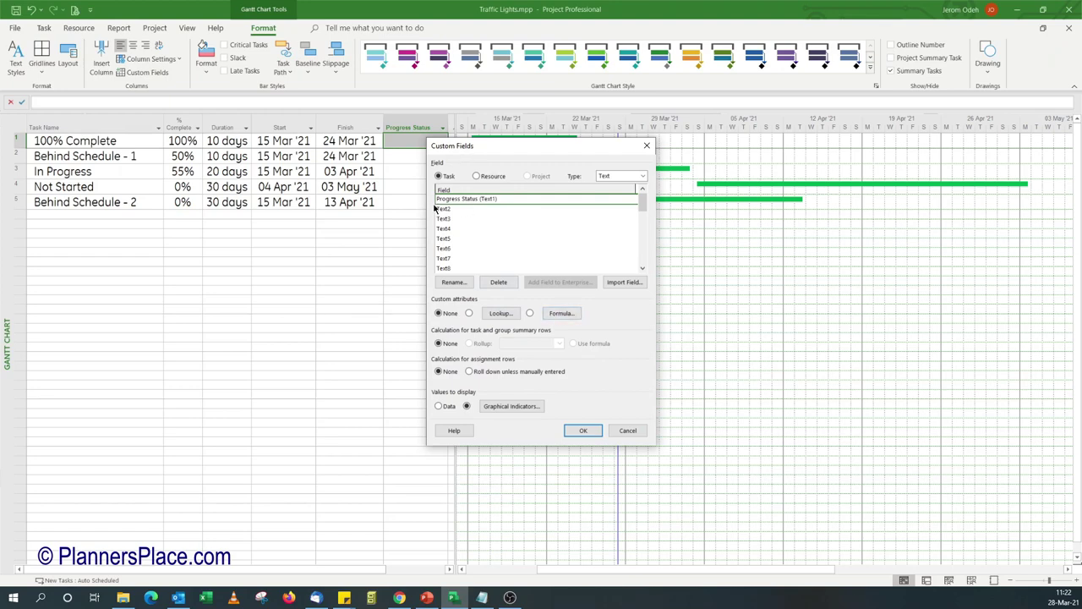
click(553, 313)
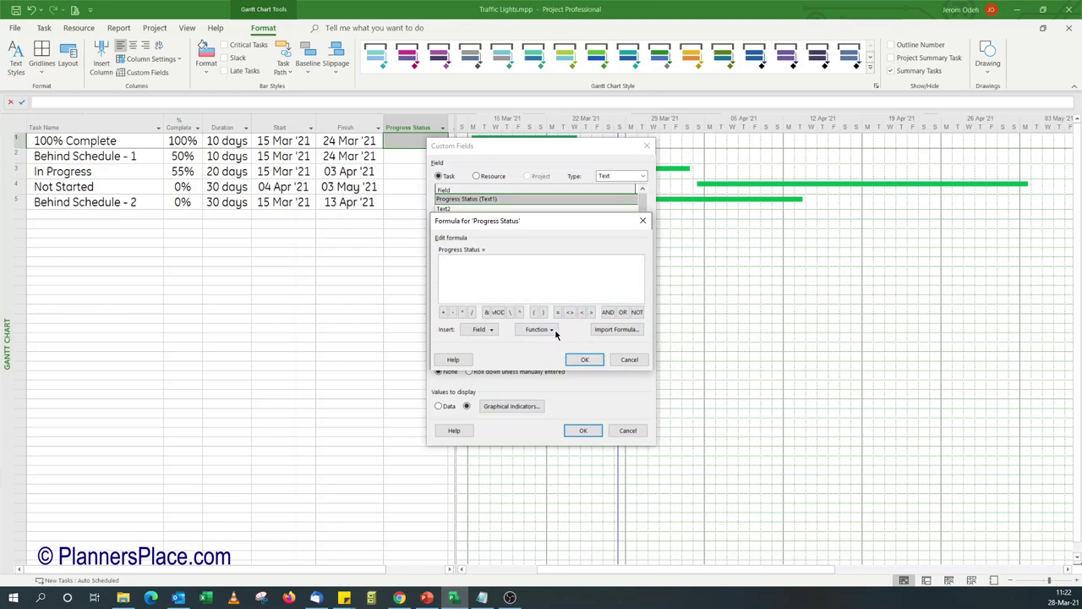
click(550, 331)
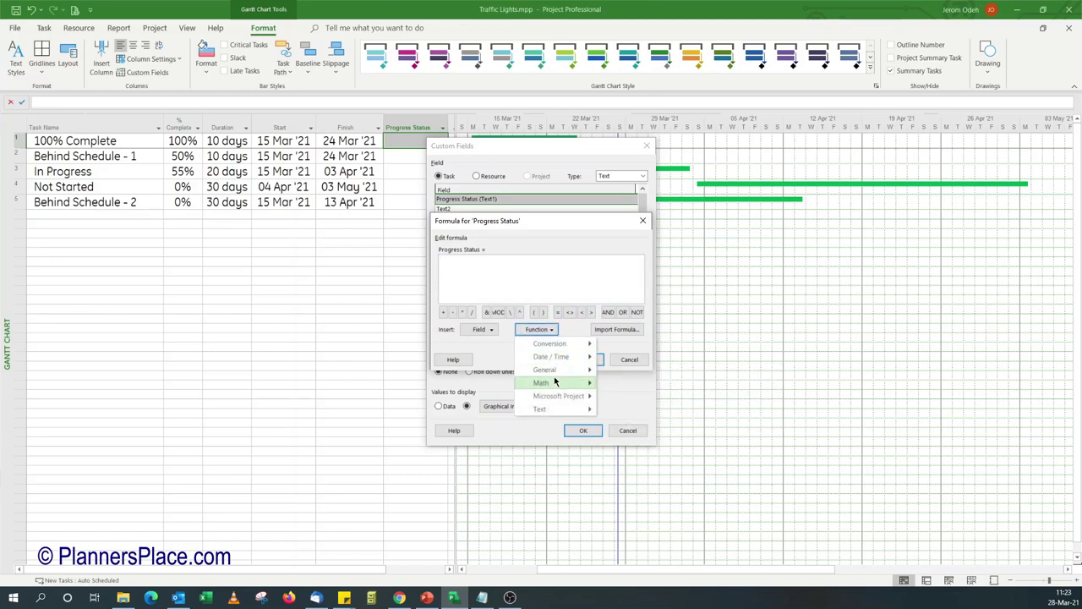
mouse_move(549, 369)
click(629, 380)
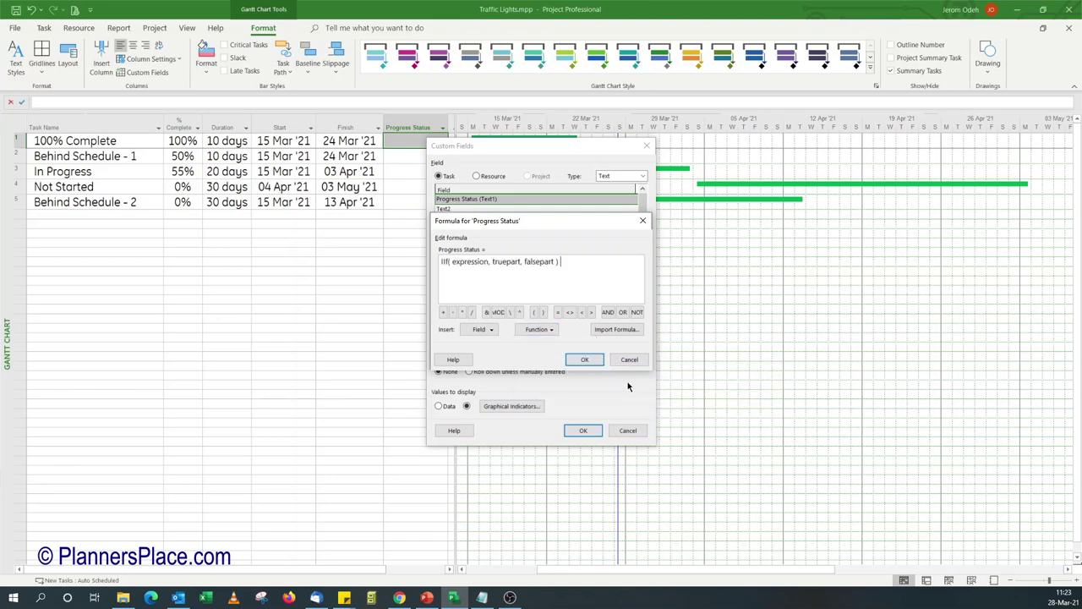
- Replace the expression placeholder in the Progress Status IIf formula with the condition [% Complete] = 100
drag(453, 264, 483, 263)
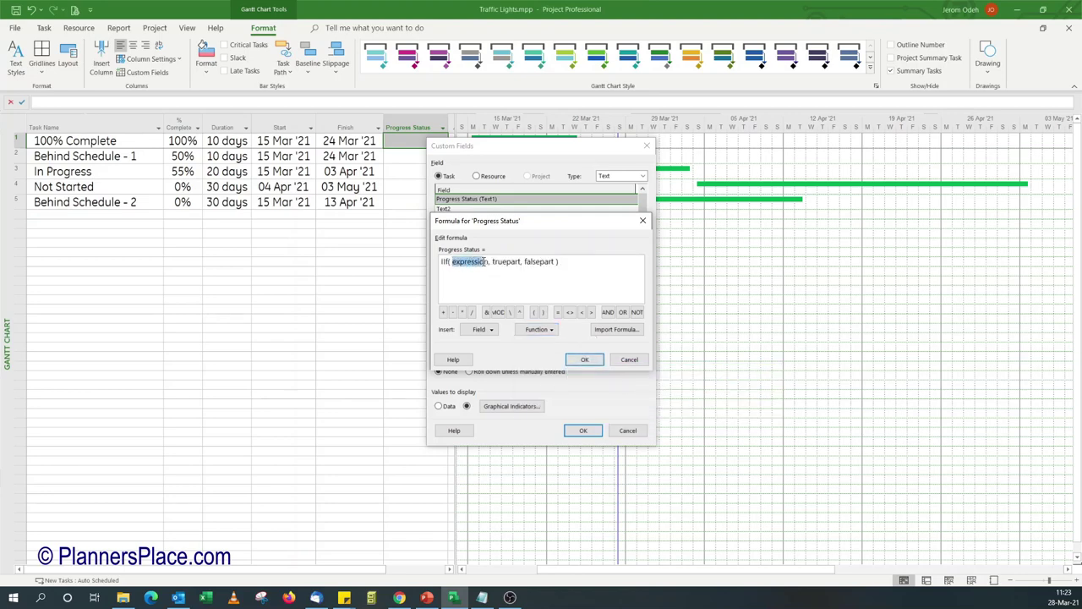
click(489, 332)
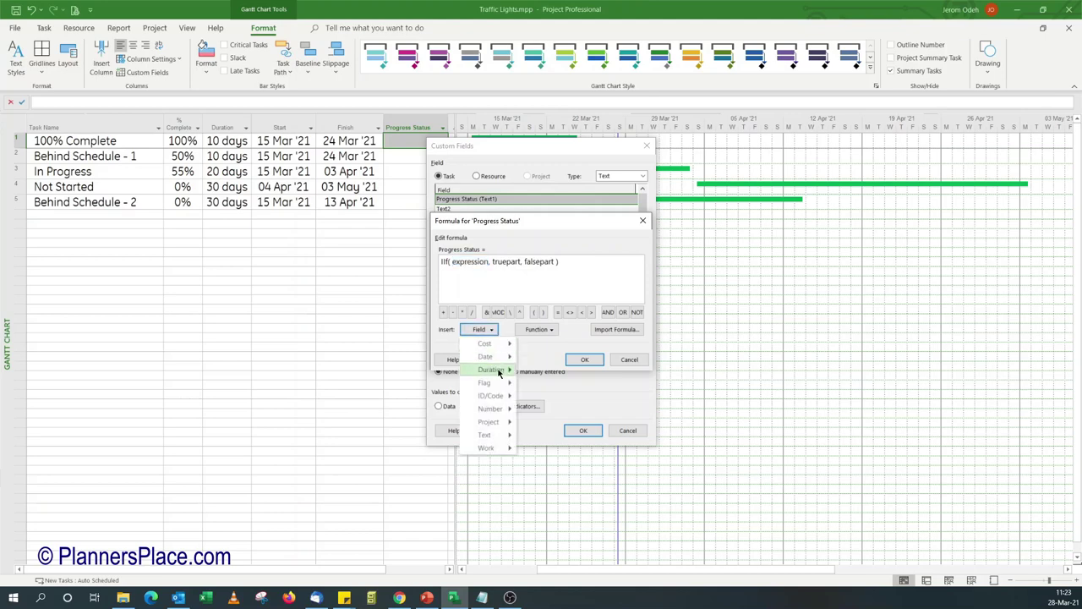
mouse_move(496, 410)
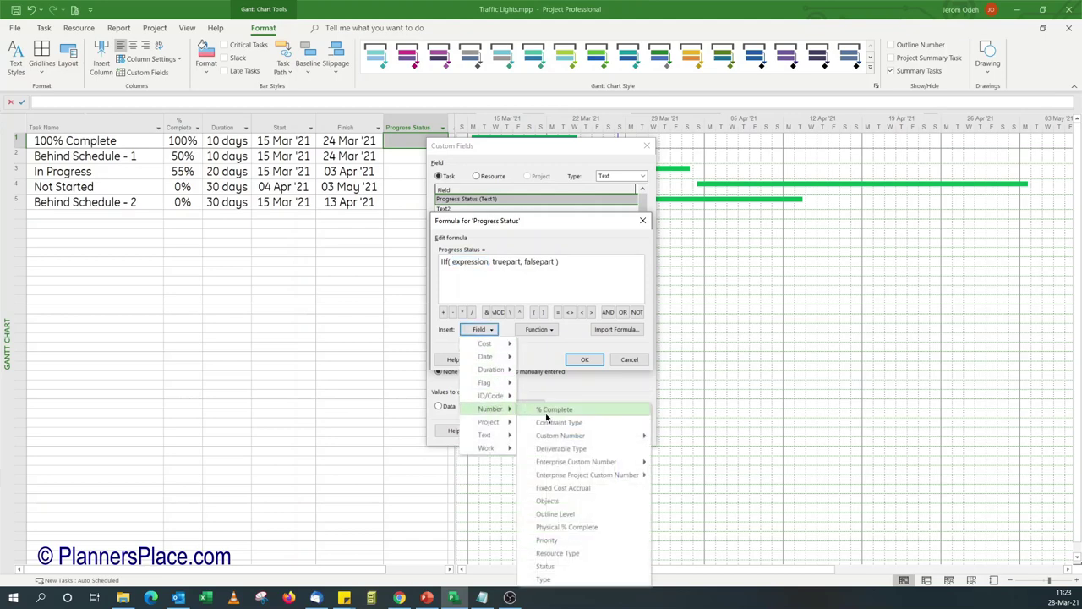
click(554, 409)
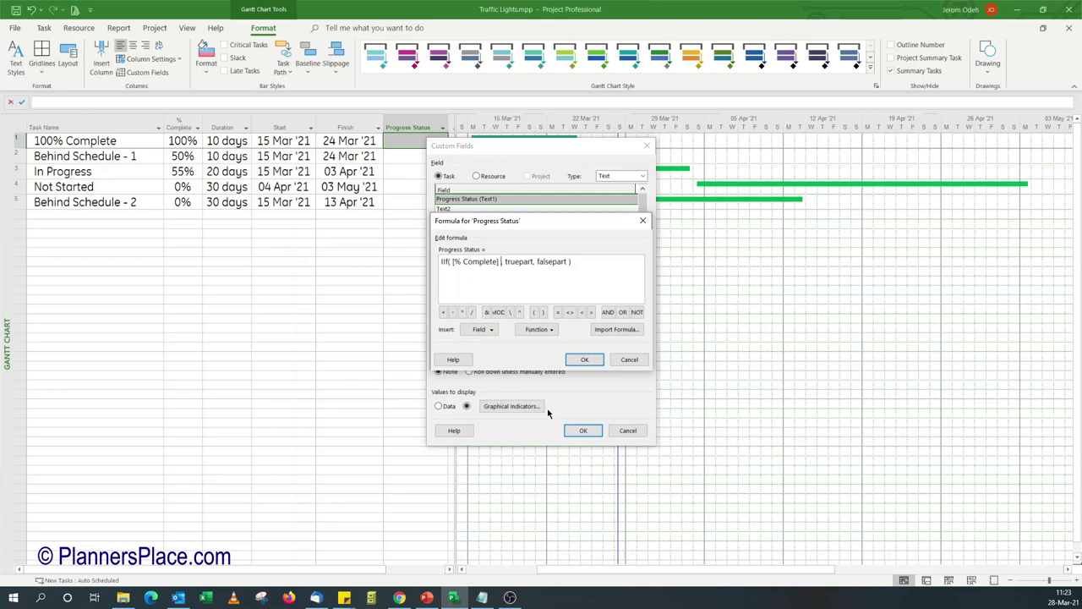
click(556, 313)
text(100,)
- Set the IIf formula's true part to "Green" and its false part to an empty string ""
drag(553, 262, 526, 264)
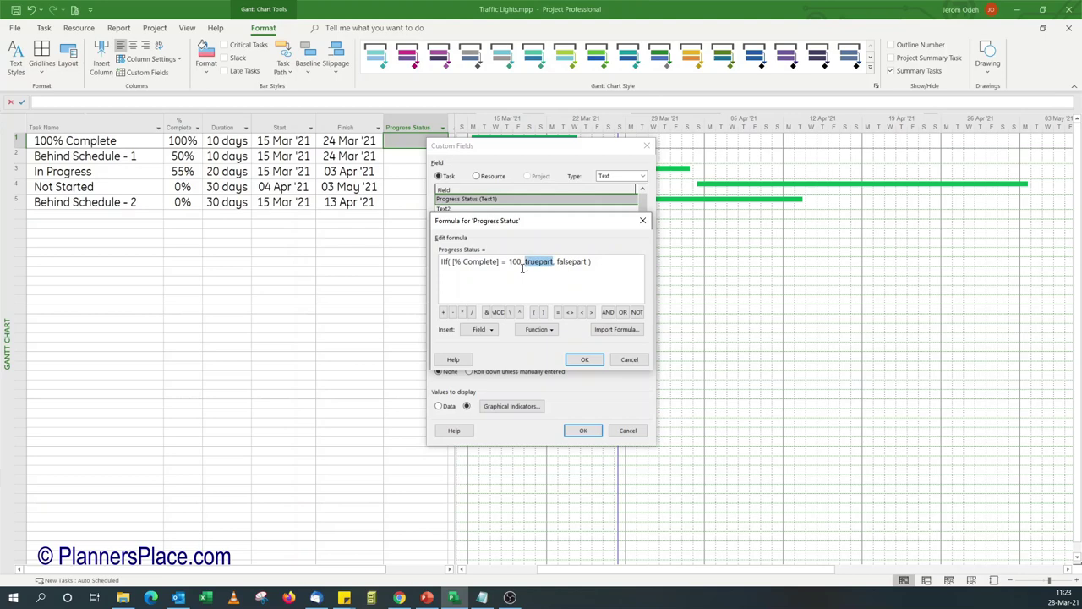
text("Green")
drag(557, 261, 586, 264)
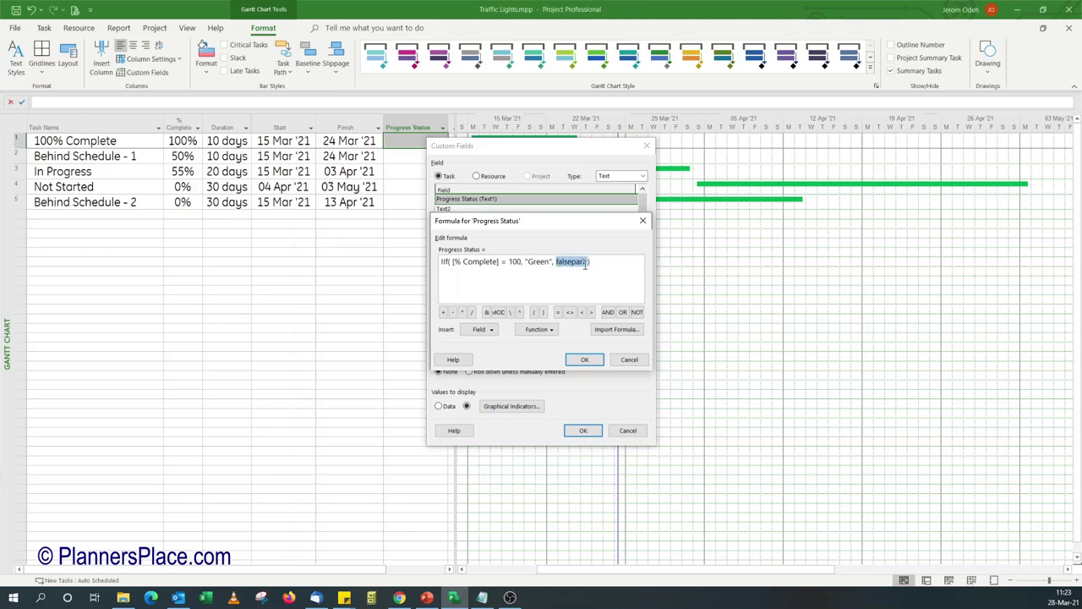
text("")
- Accept the formula, replacing existing field data and closing the custom fields, and check the Progress Status cells of the Not Started and 100% Complete tasks
click(586, 360)
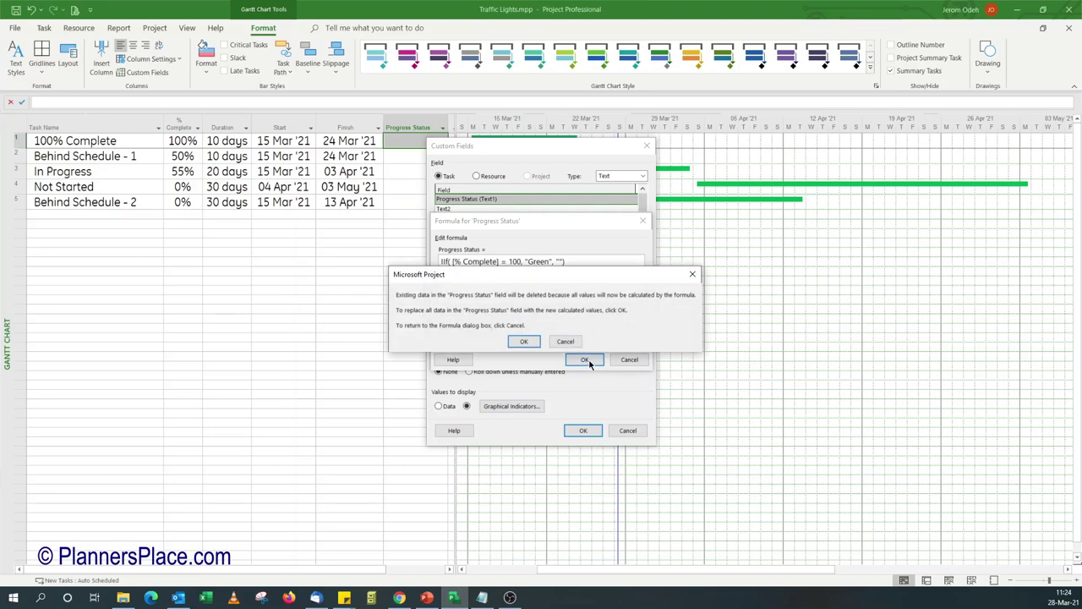
click(534, 342)
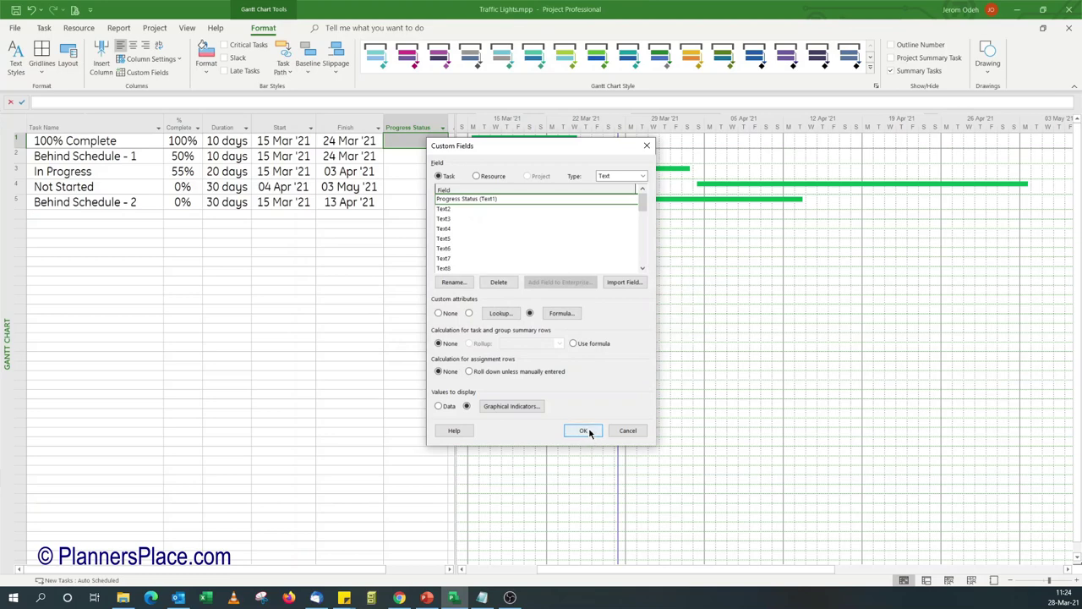
click(583, 430)
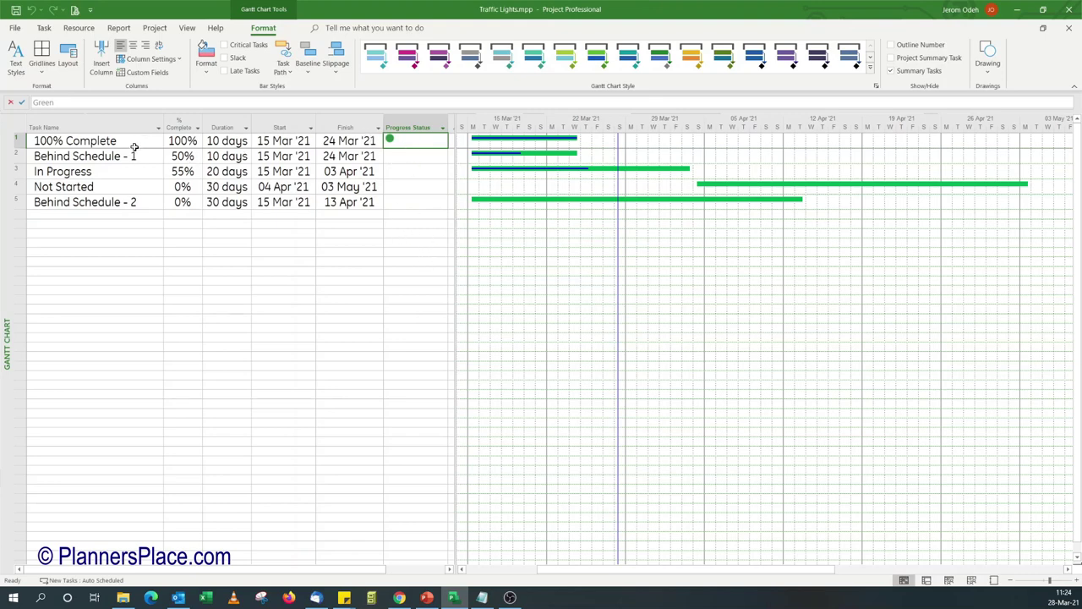
click(410, 180)
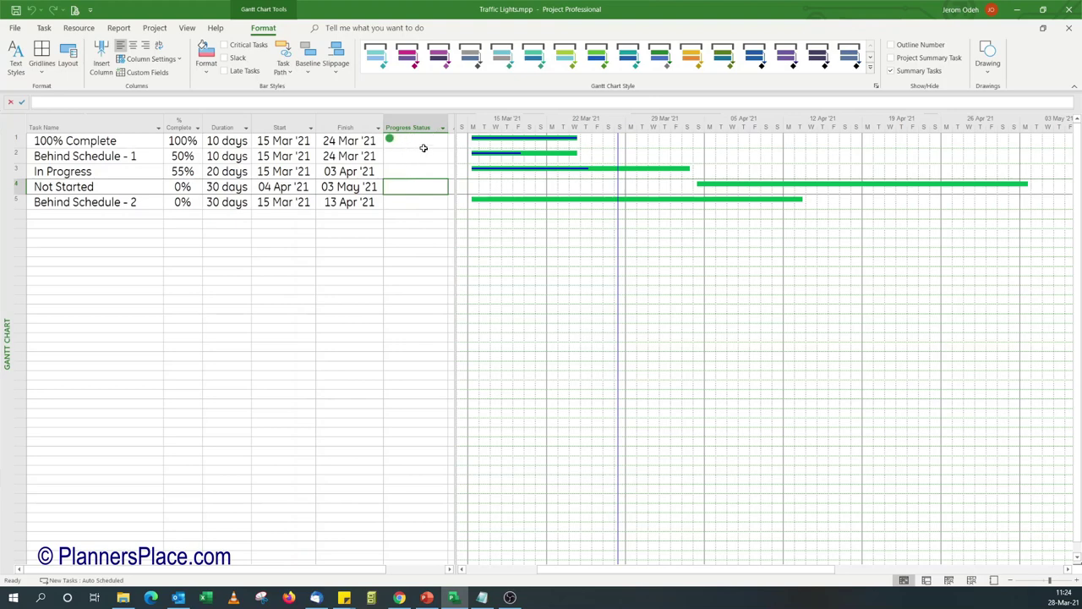
click(423, 137)
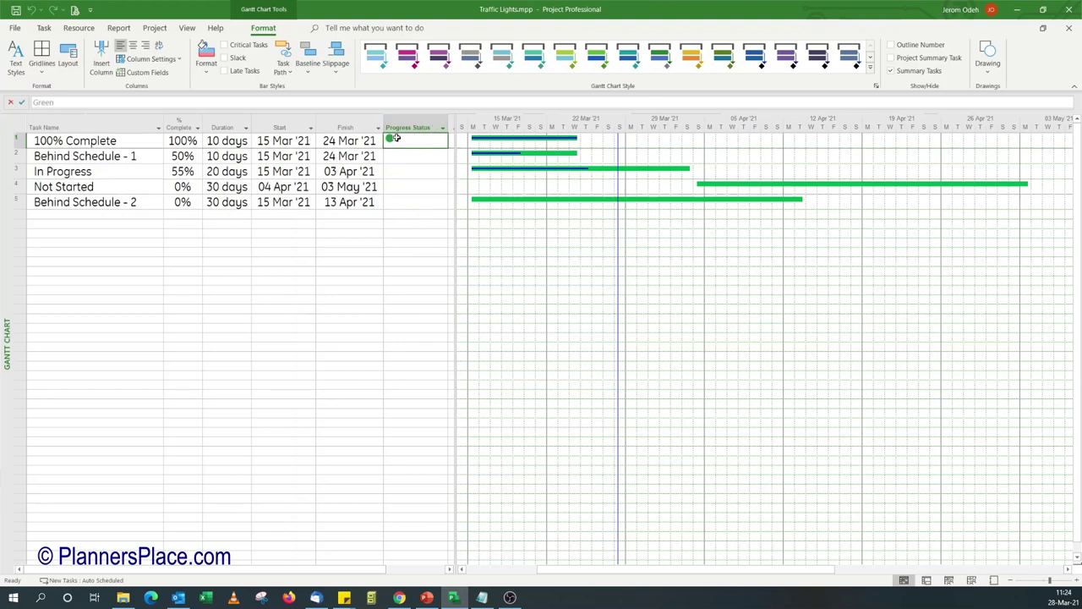
- Reopen the custom field settings for Progress Status, and switch to PowerPoint to view the White Status Criteria slide
click(167, 74)
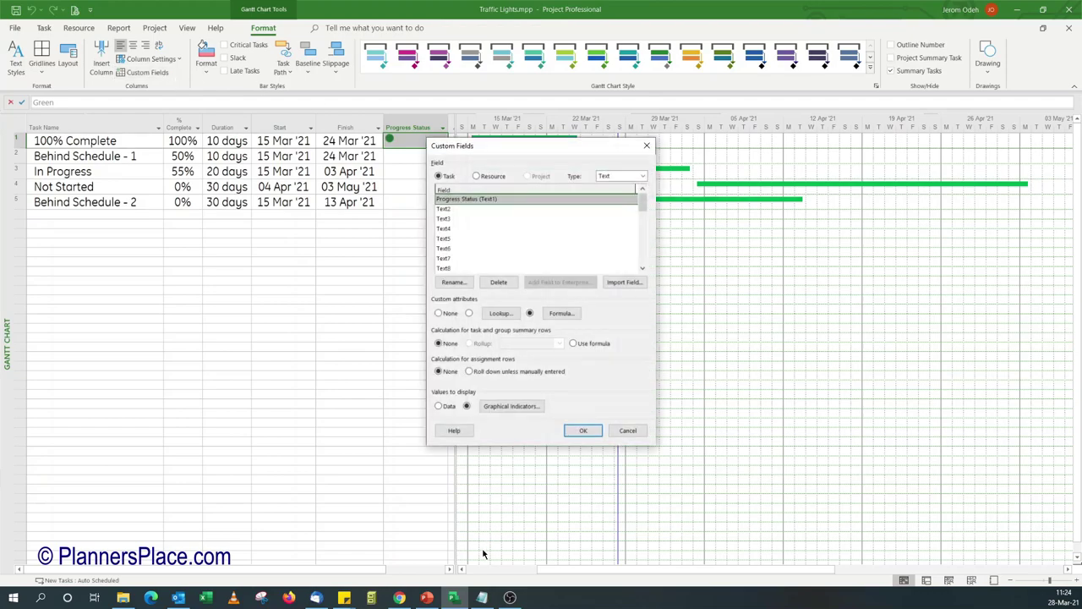
click(427, 597)
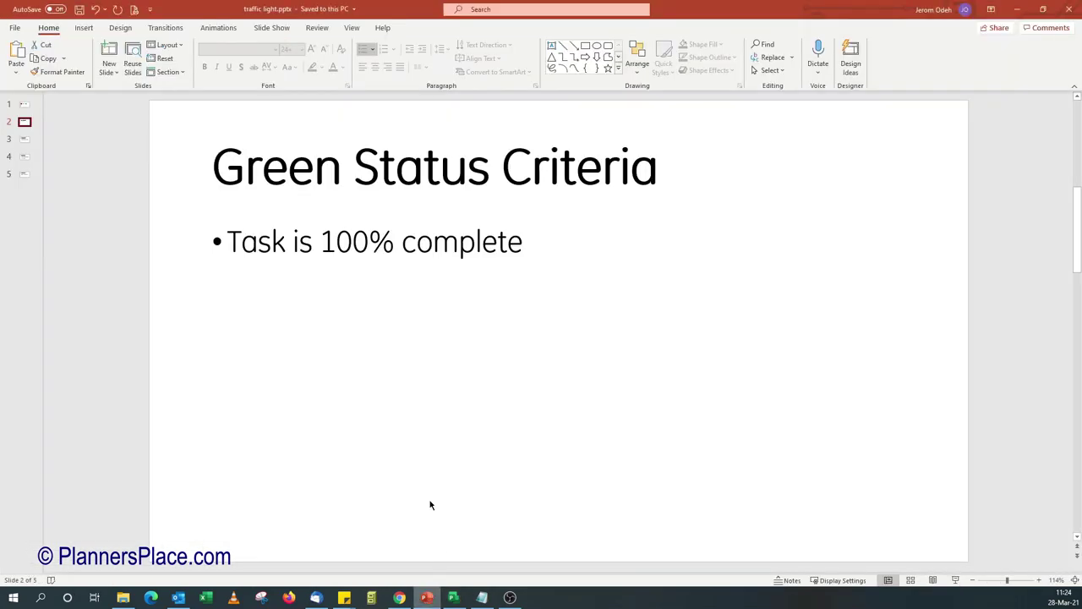
click(25, 140)
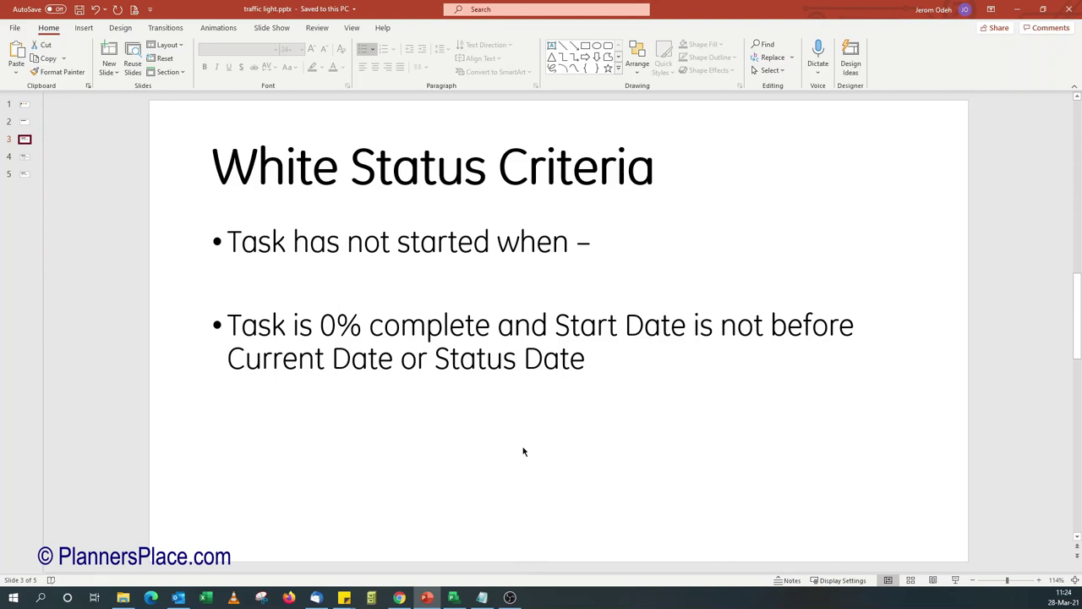
- Back in Project, replace the empty false part of the Progress Status formula with a nested IIf function
click(453, 597)
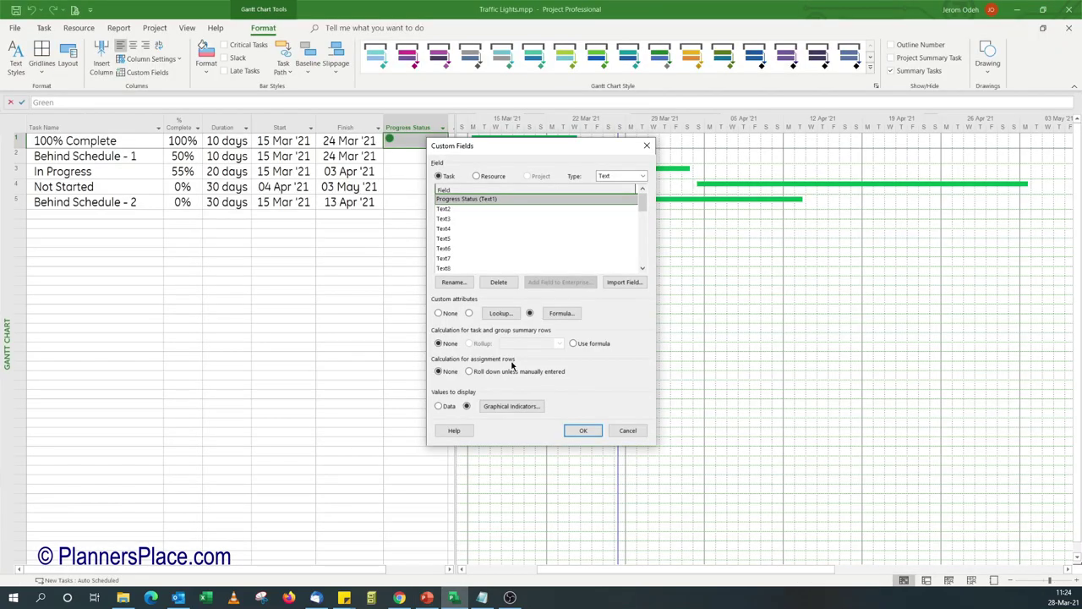
click(558, 314)
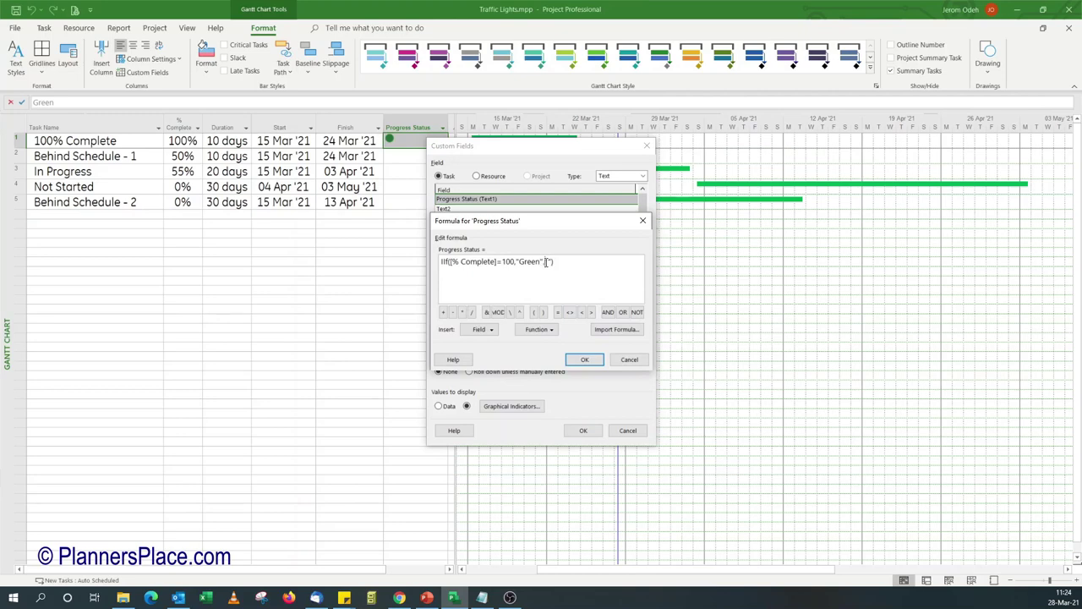
double_click(547, 261)
click(545, 329)
mouse_move(557, 373)
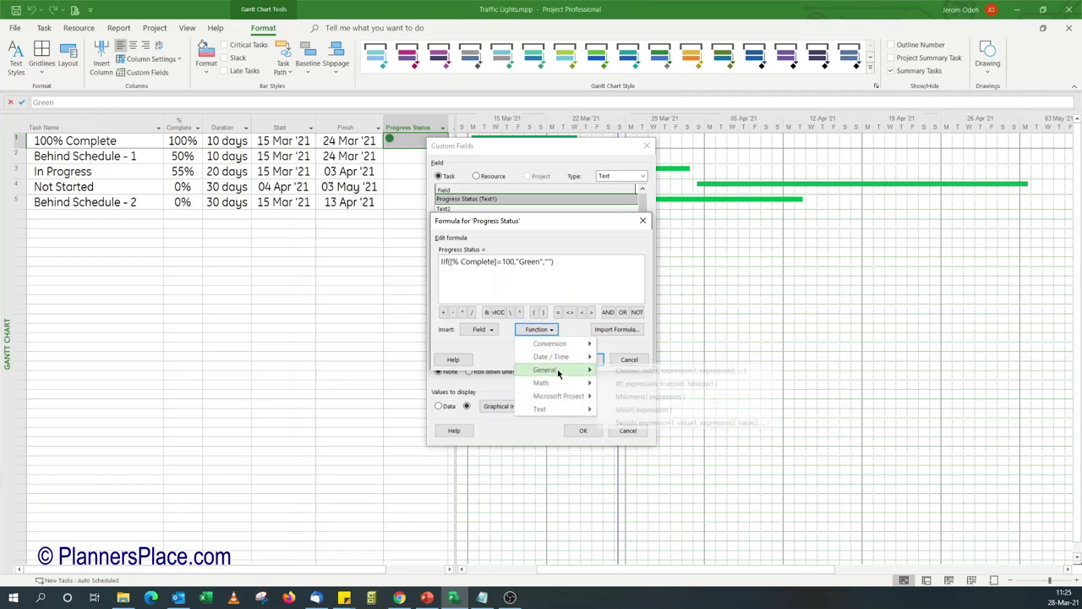
click(627, 385)
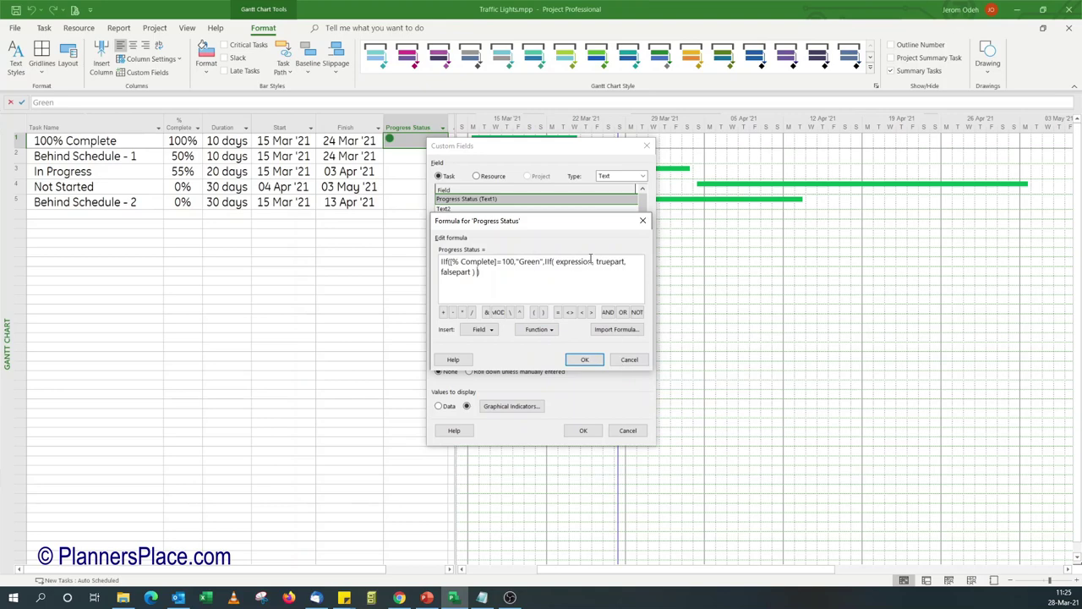
- Replace the nested IIf's expression placeholder with [% Complete] = 0 followed by an AND operator
drag(556, 263, 592, 261)
click(479, 329)
mouse_move(496, 388)
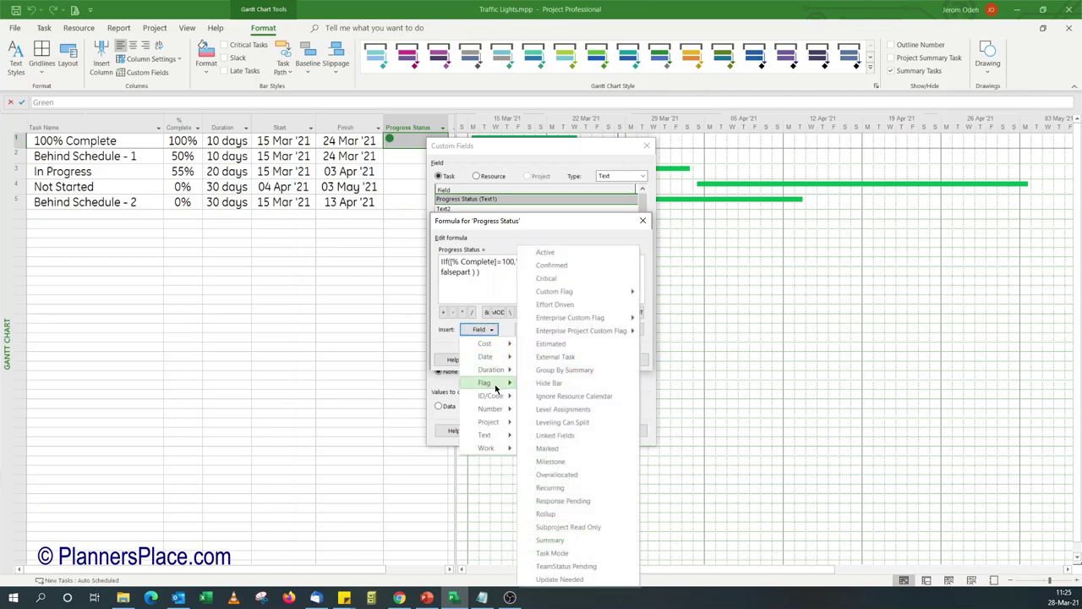
mouse_move(497, 411)
click(554, 410)
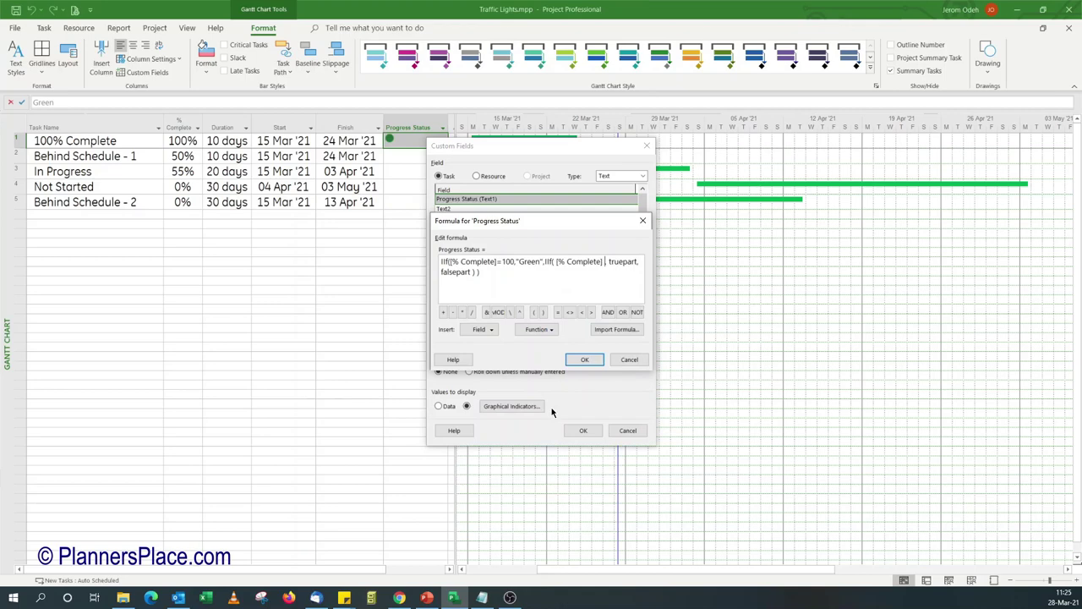
click(557, 312)
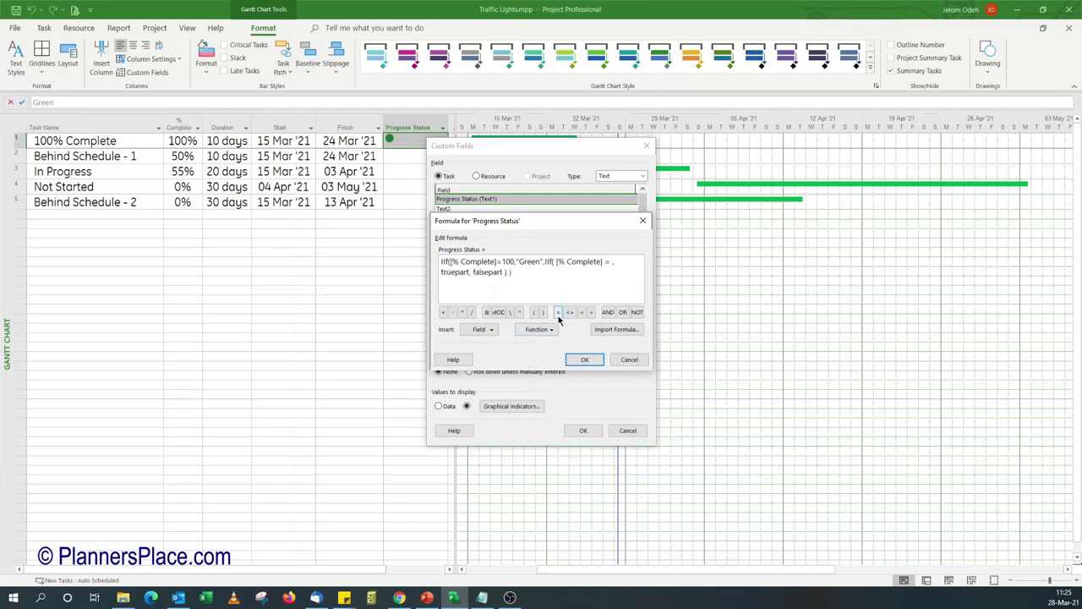
text(0 ,)
click(607, 312)
- Recheck the White Status Criteria slide in PowerPoint, and back in Project complete the nested condition with [Start] > [Current Date]
click(427, 597)
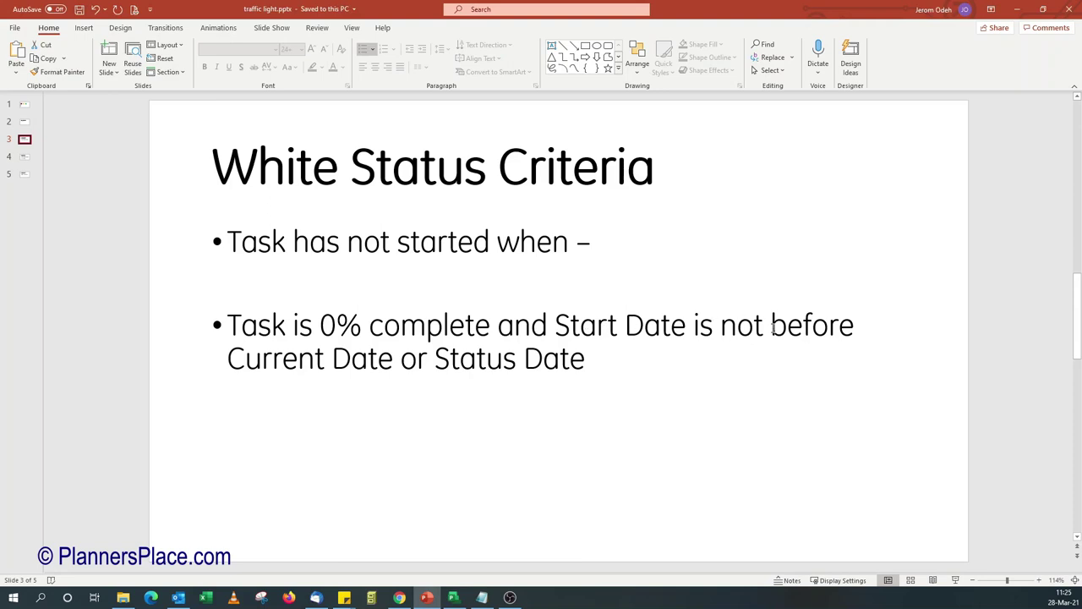
click(458, 599)
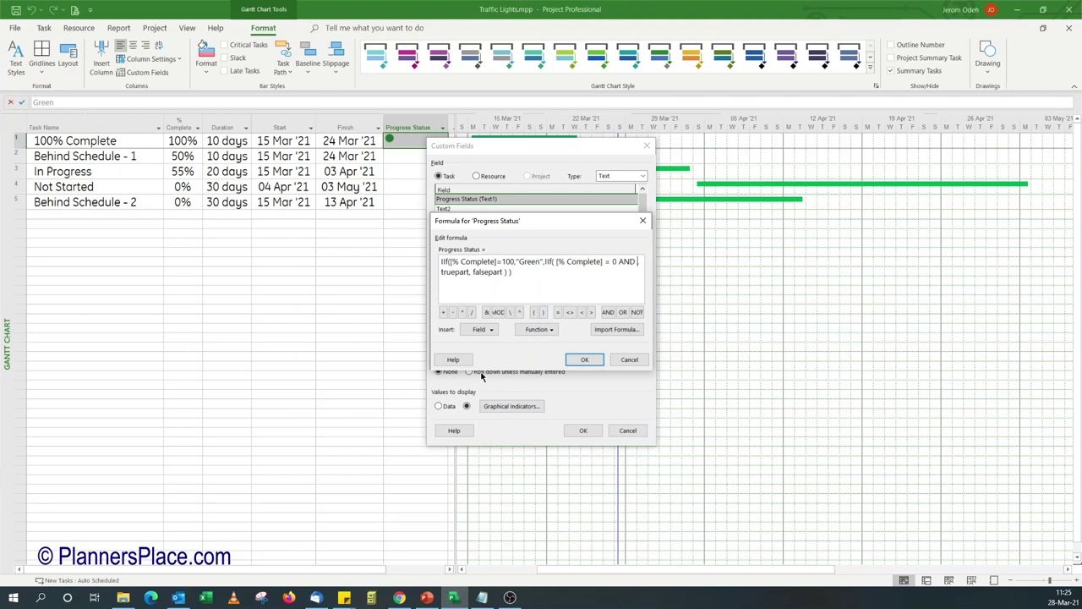
click(478, 331)
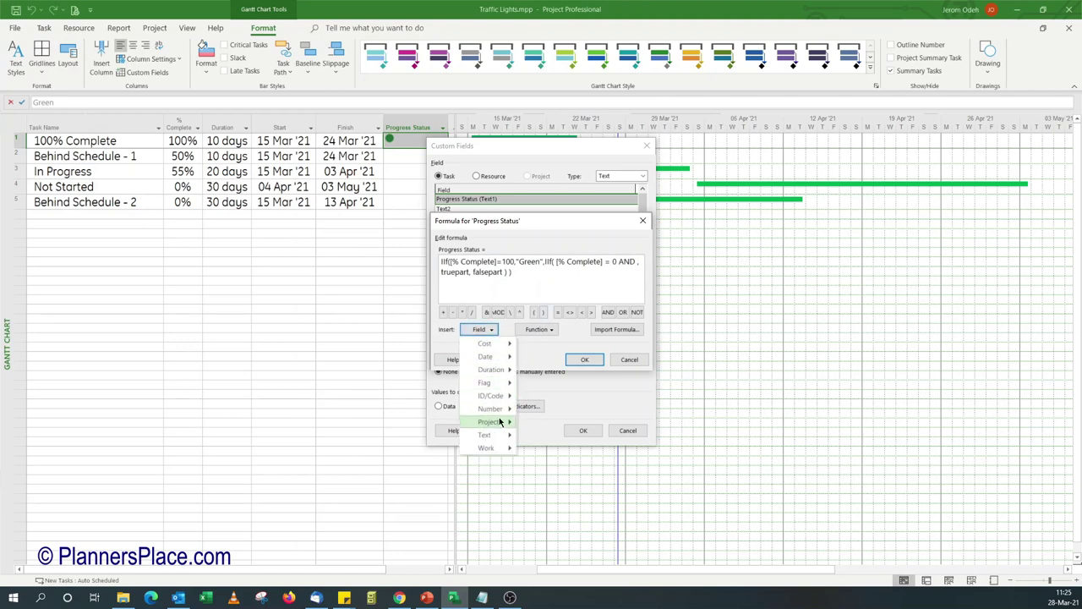
mouse_move(501, 426)
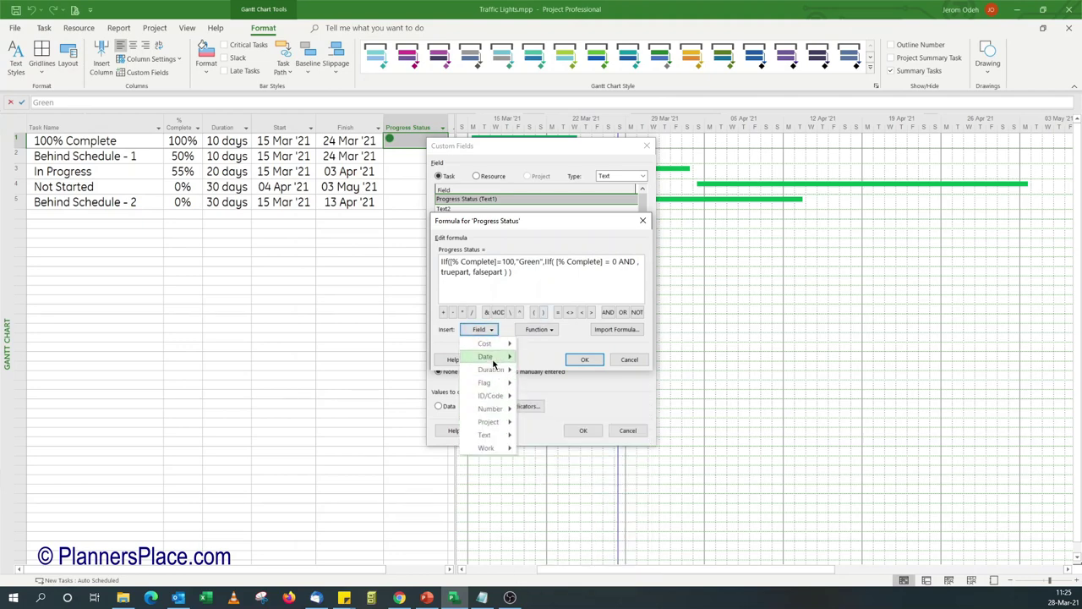
mouse_move(491, 358)
click(551, 553)
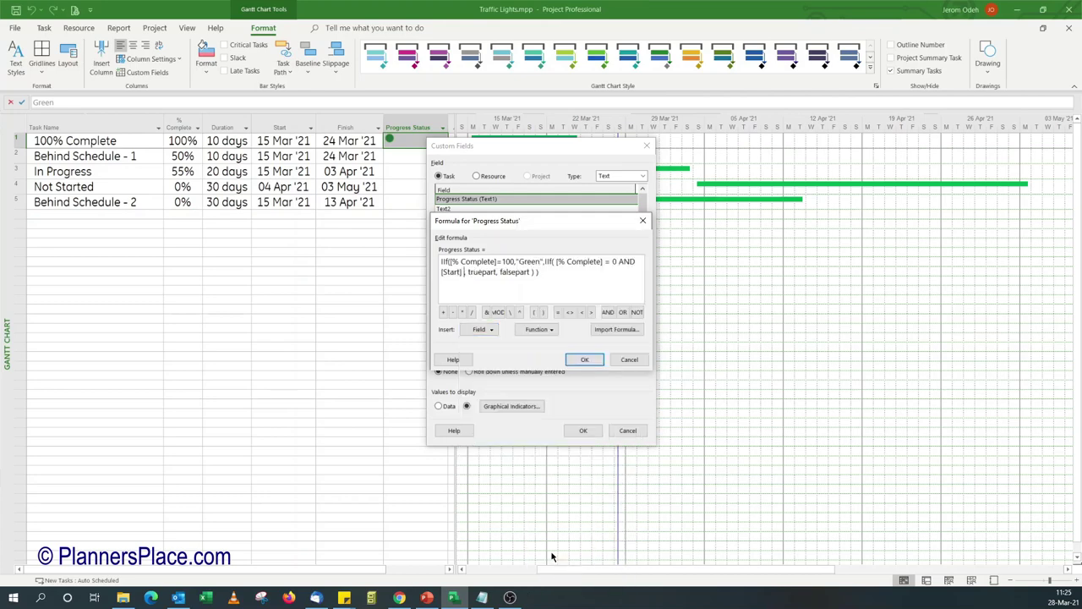
click(592, 312)
click(491, 329)
mouse_move(494, 427)
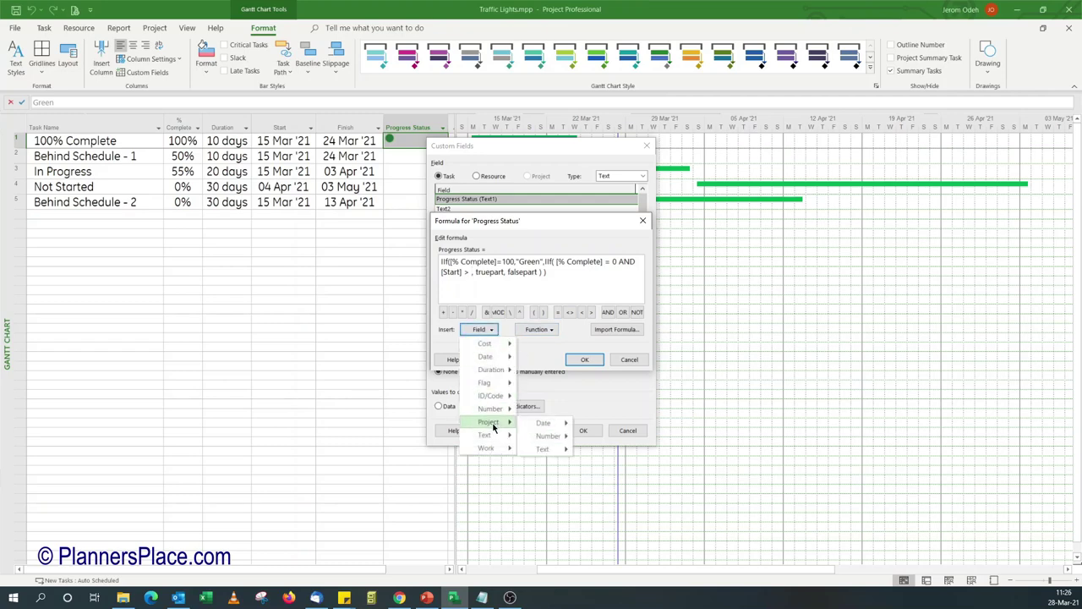
mouse_move(546, 424)
click(602, 439)
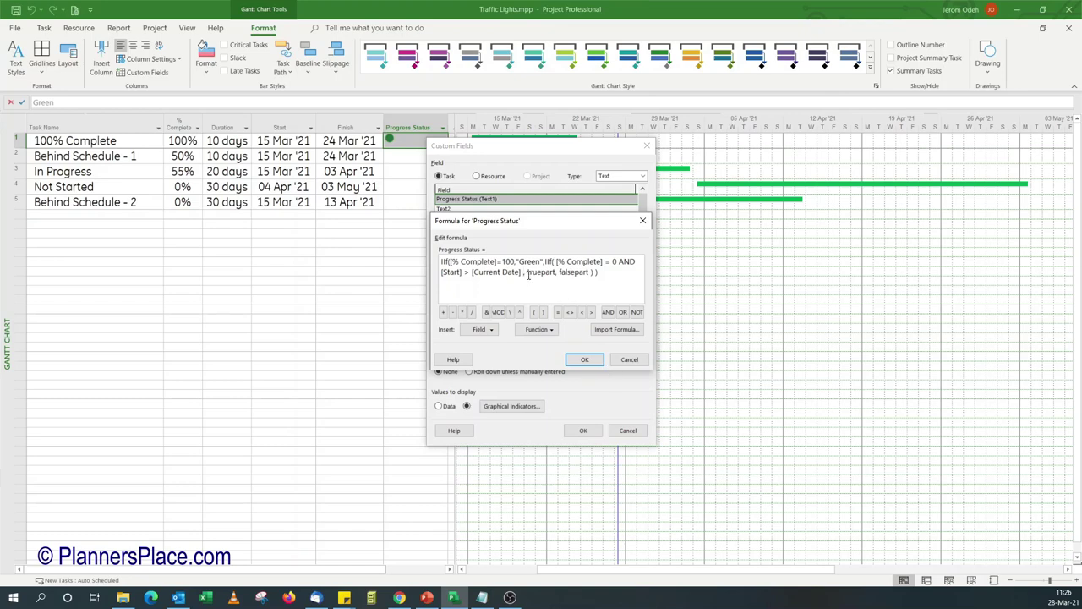
- Set the nested IIf's true part to "White"
drag(527, 273, 554, 273)
text("WHite)
key(BackSpace)
key(BackSpace)
key(BackSpace)
key(BackSpace)
key(BackSpace)
text(hite")
- Finish the nested IIf's false part, and accept the formula and the custom field settings
mouse_move(559, 276)
mouse_down()
mouse_move(587, 277)
mouse_move(559, 273)
mouse_up()
click(590, 275)
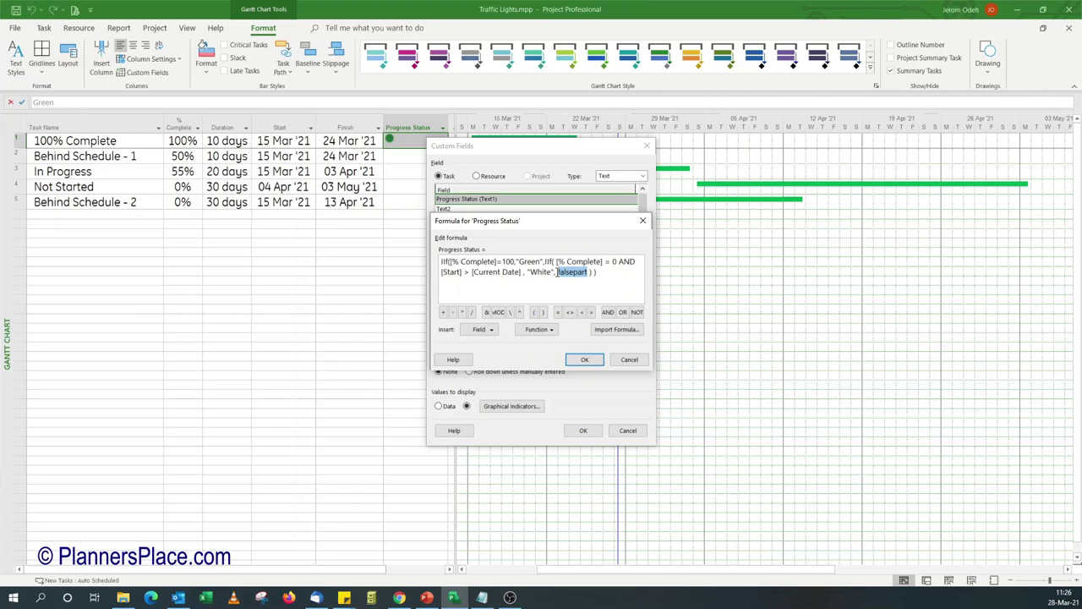
click(584, 359)
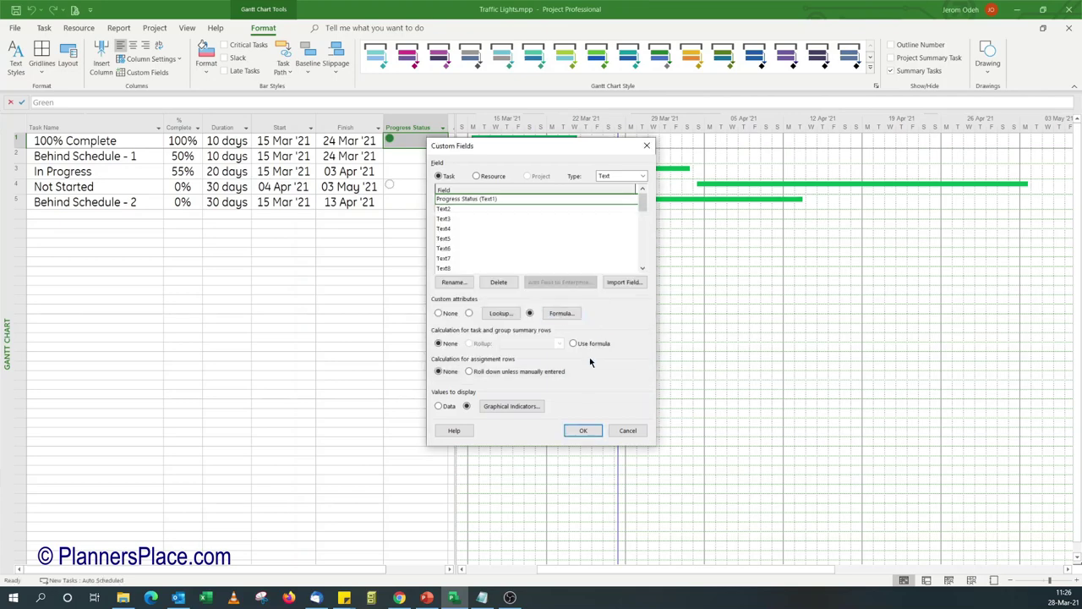
click(582, 430)
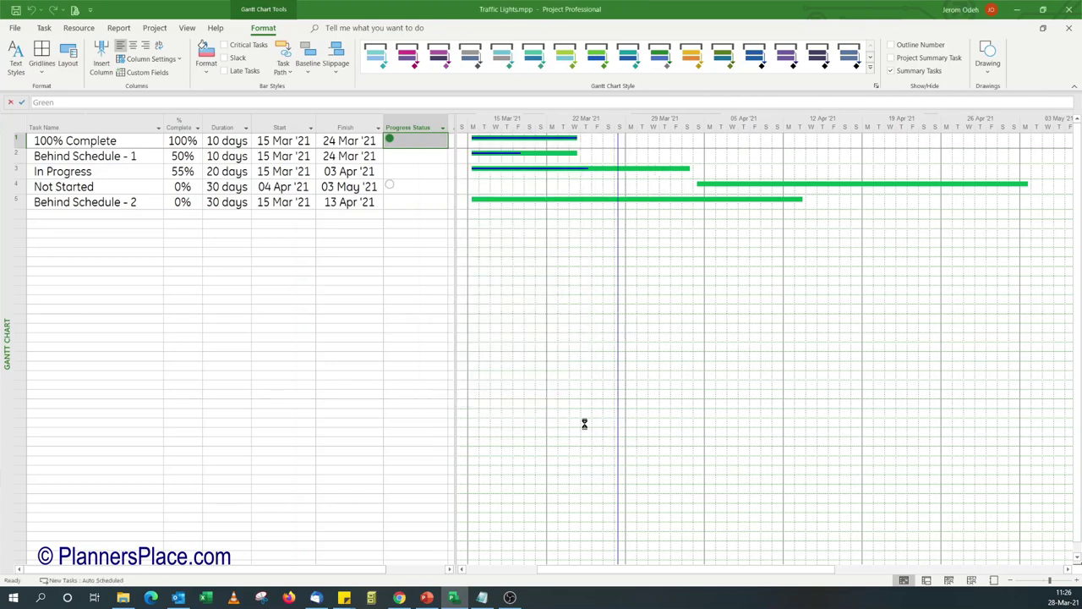
- Check the Progress Status of the Not Started and 100% Complete tasks, and reopen the custom field settings
click(410, 187)
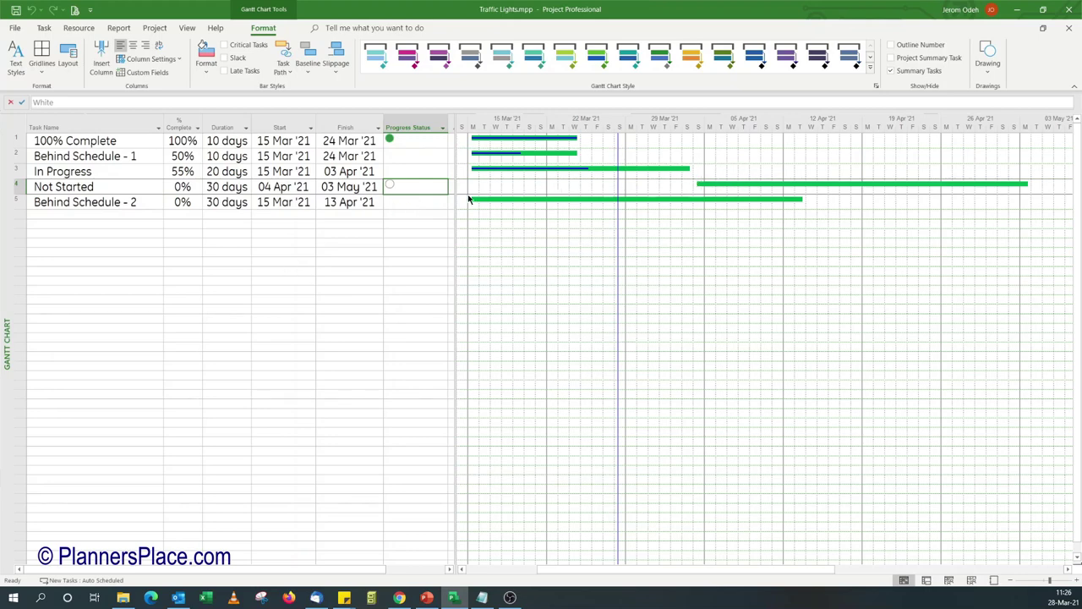
click(109, 204)
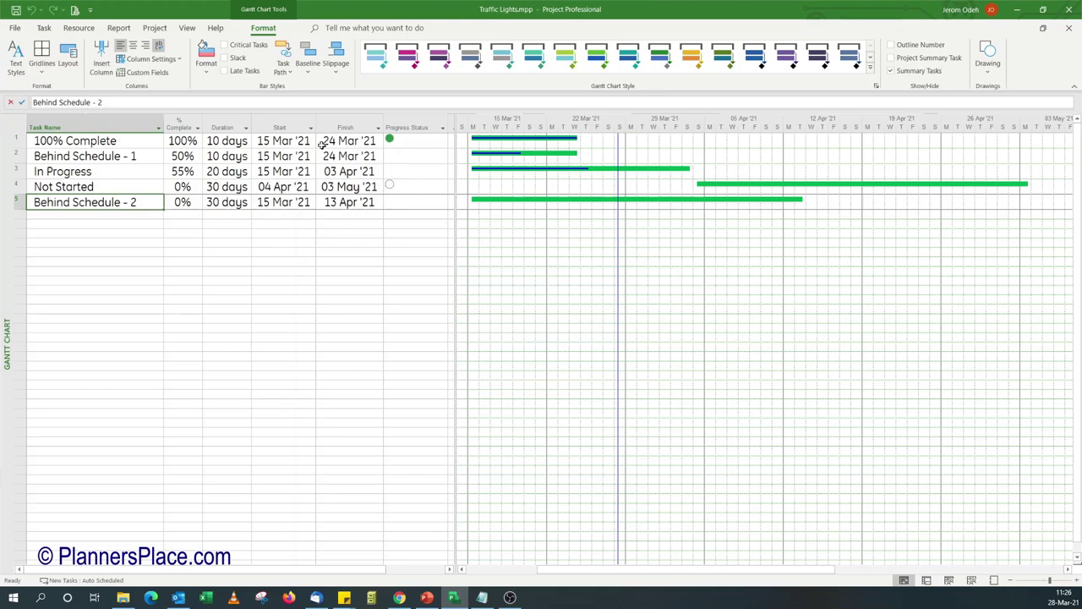
click(404, 143)
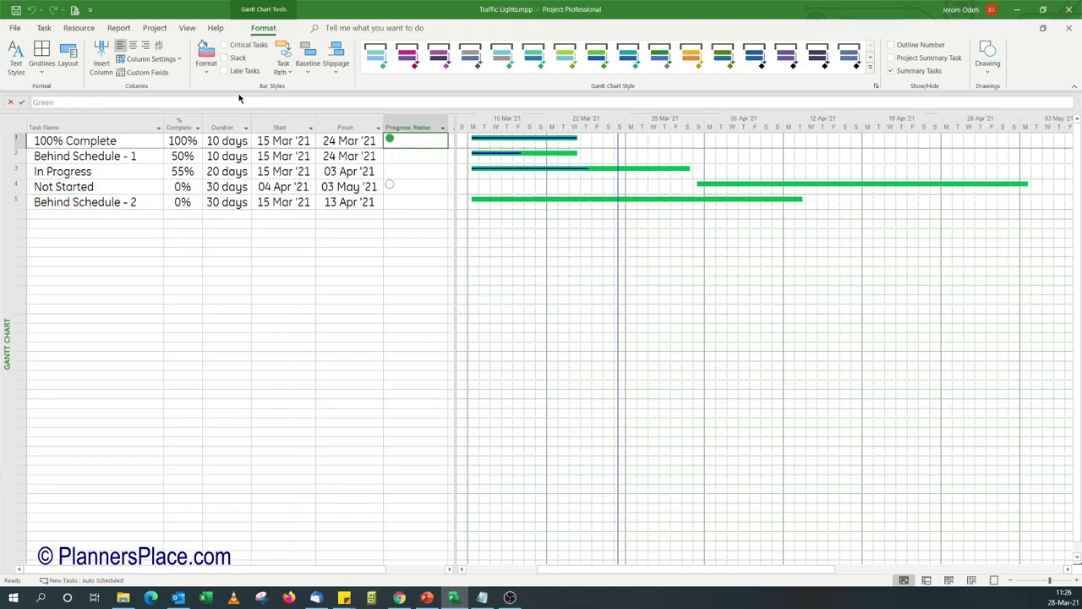
click(161, 75)
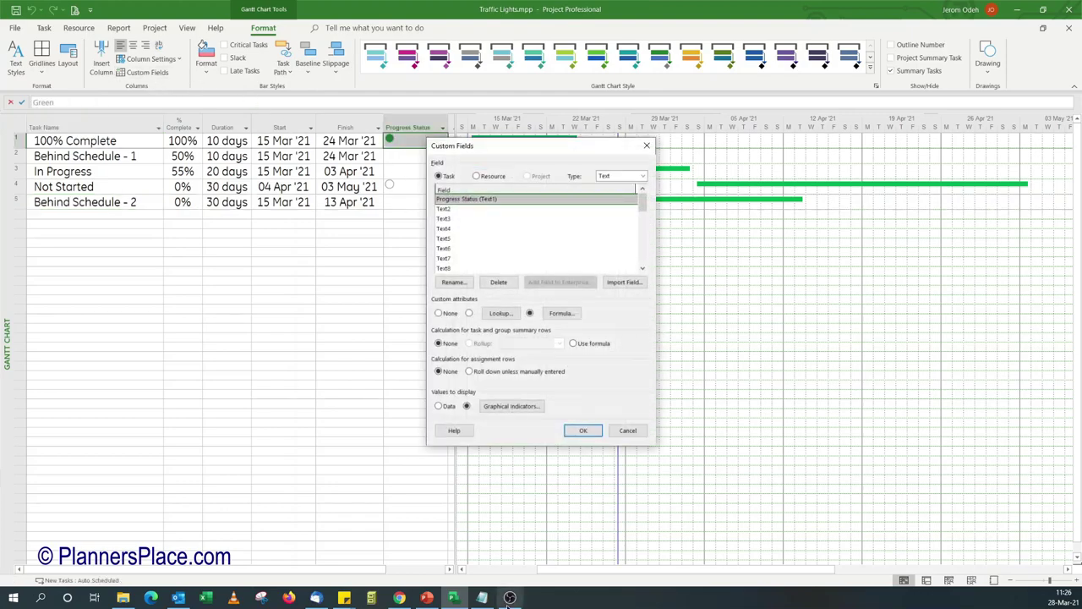
- Switch to PowerPoint to read the Red Status Criteria slide, and return to the custom field settings in Project
click(427, 598)
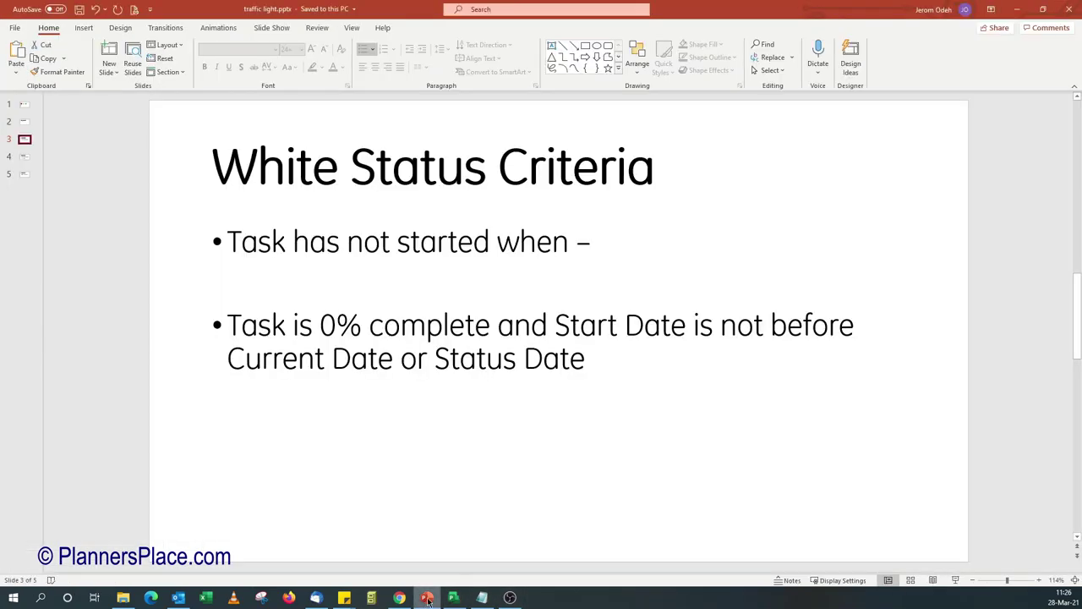
click(25, 156)
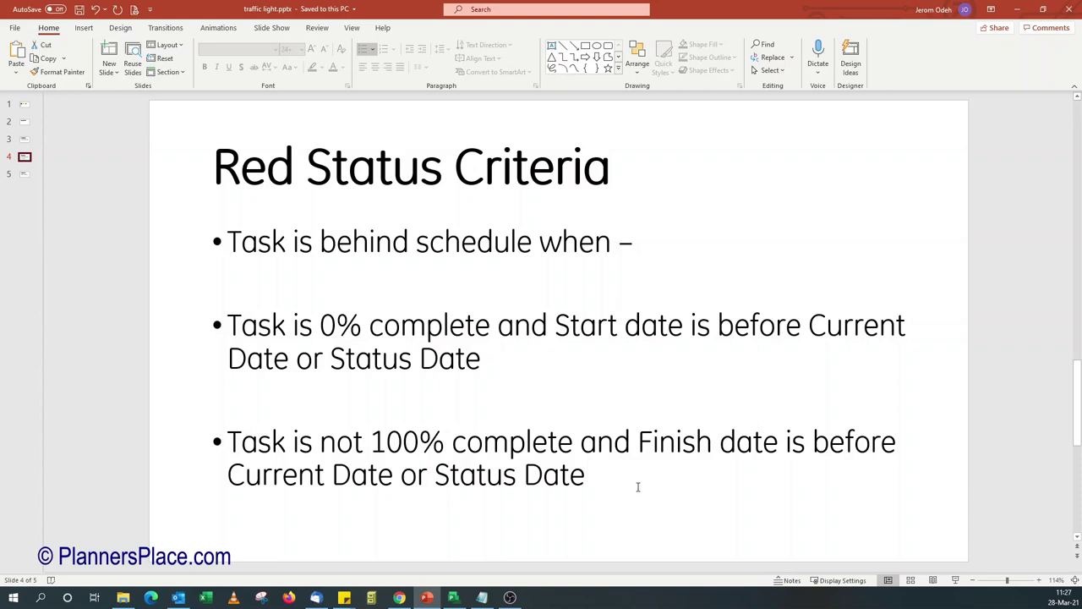
click(453, 597)
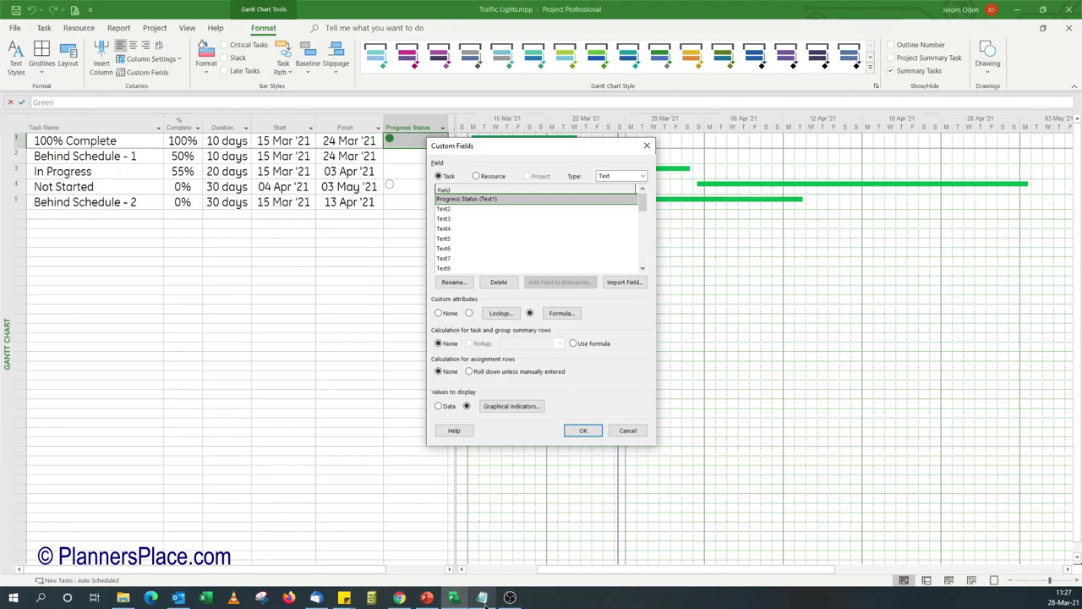
click(427, 597)
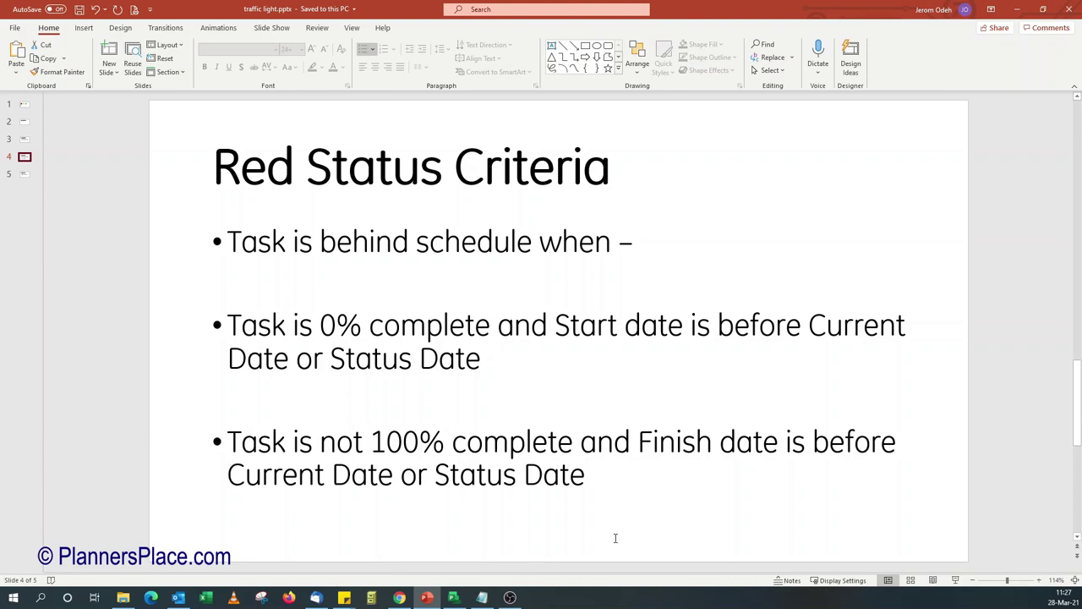
click(454, 597)
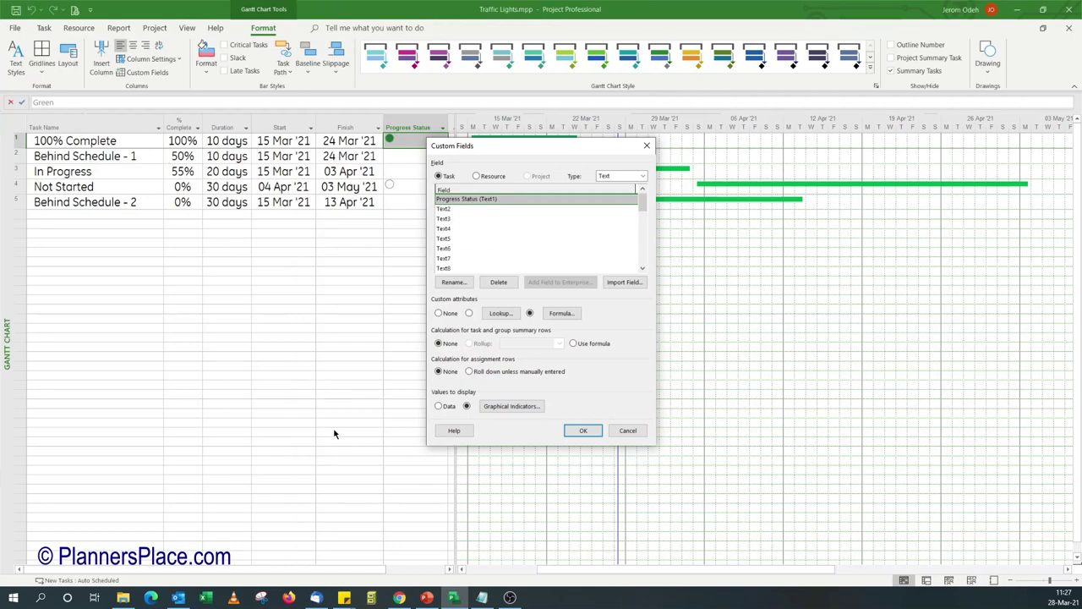
- Open the Progress Status formula and replace the empty false part after "White" with a nested IIf function
click(563, 314)
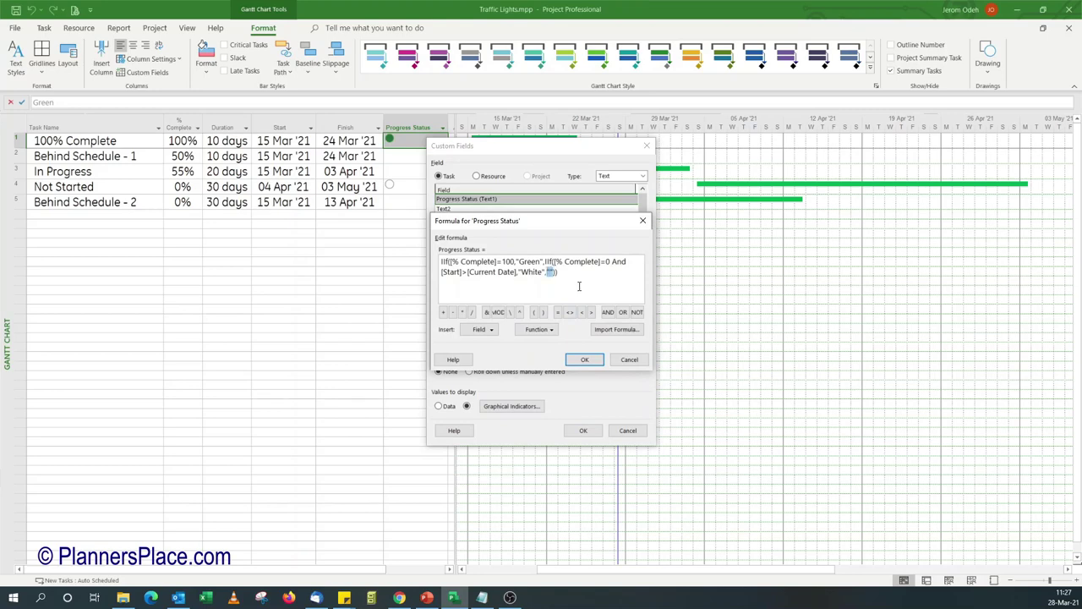
click(545, 328)
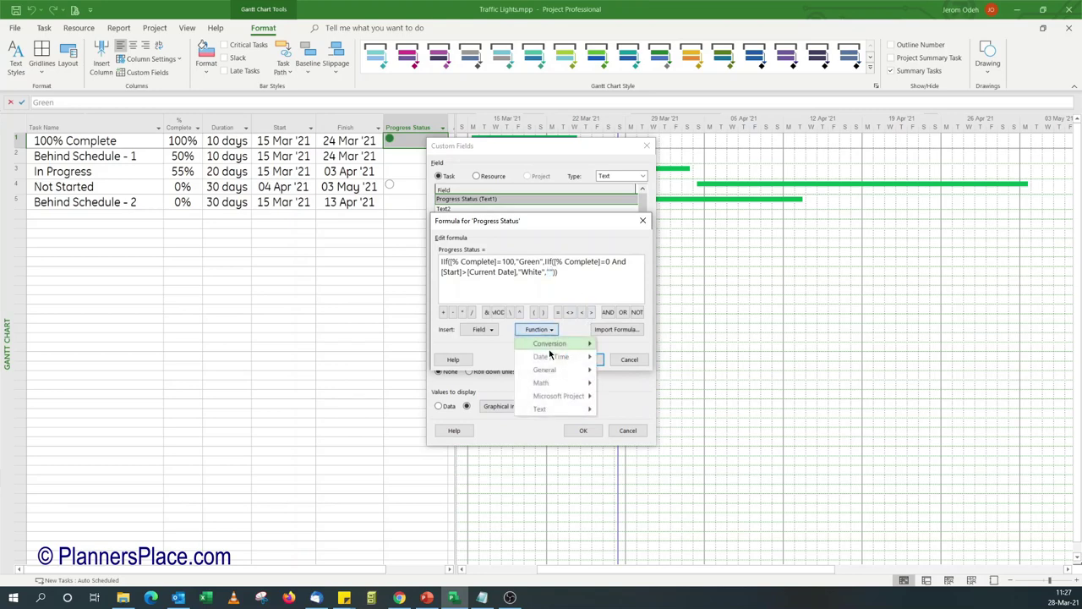
mouse_move(562, 375)
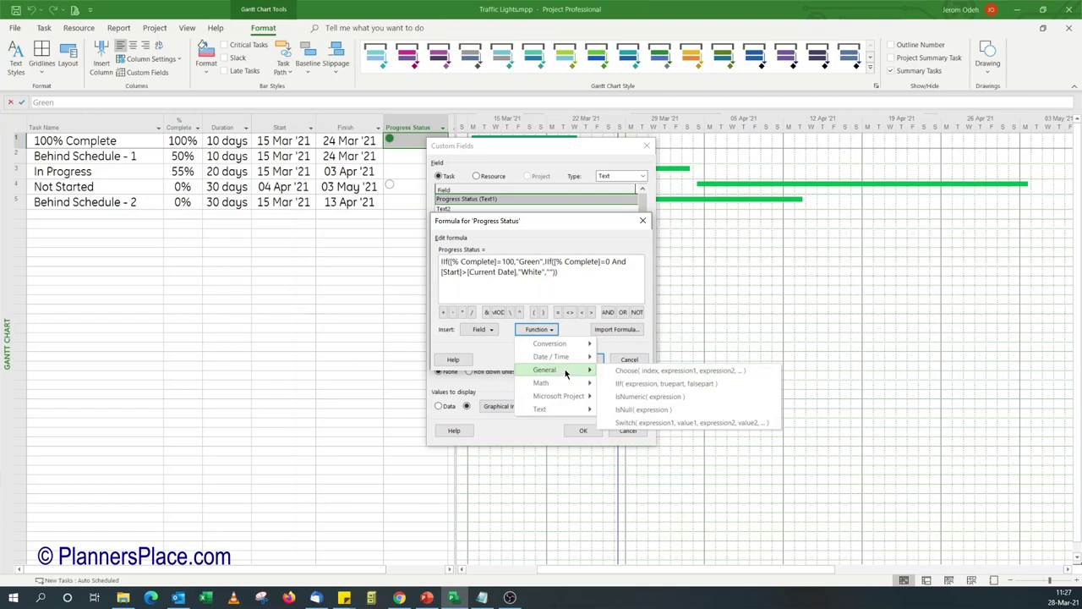
click(641, 388)
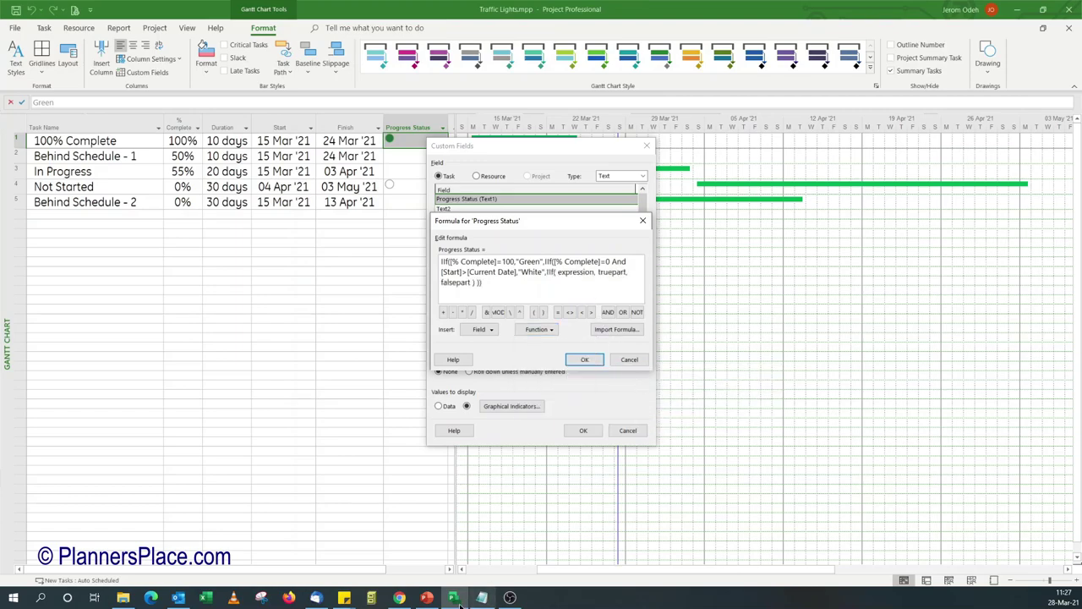
- Recheck the first behind-schedule condition on the Red Status Criteria slide in PowerPoint, and return to the formula in Project
click(427, 597)
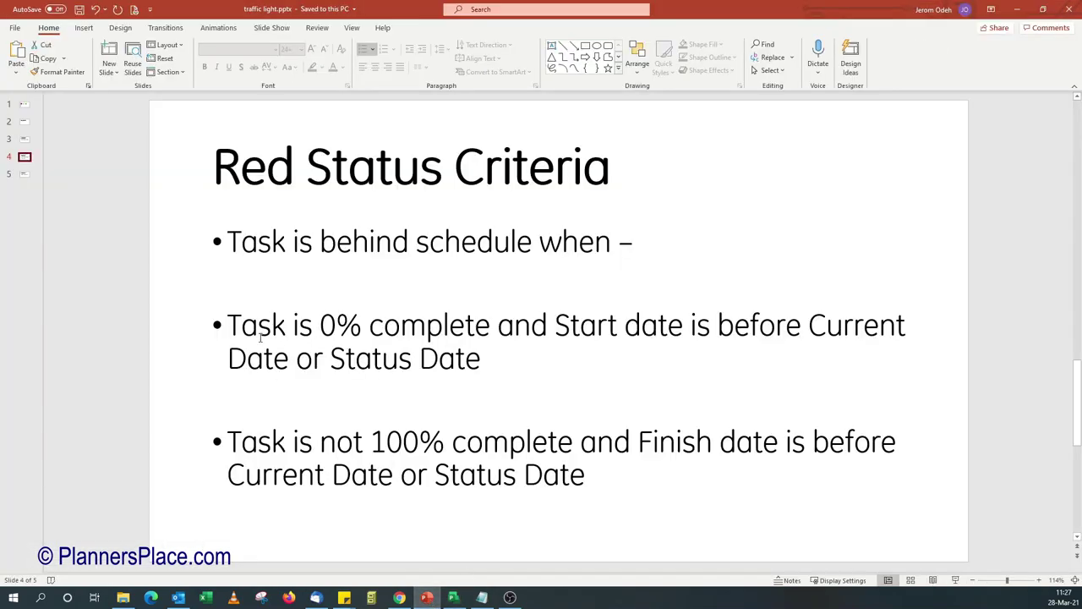
click(454, 596)
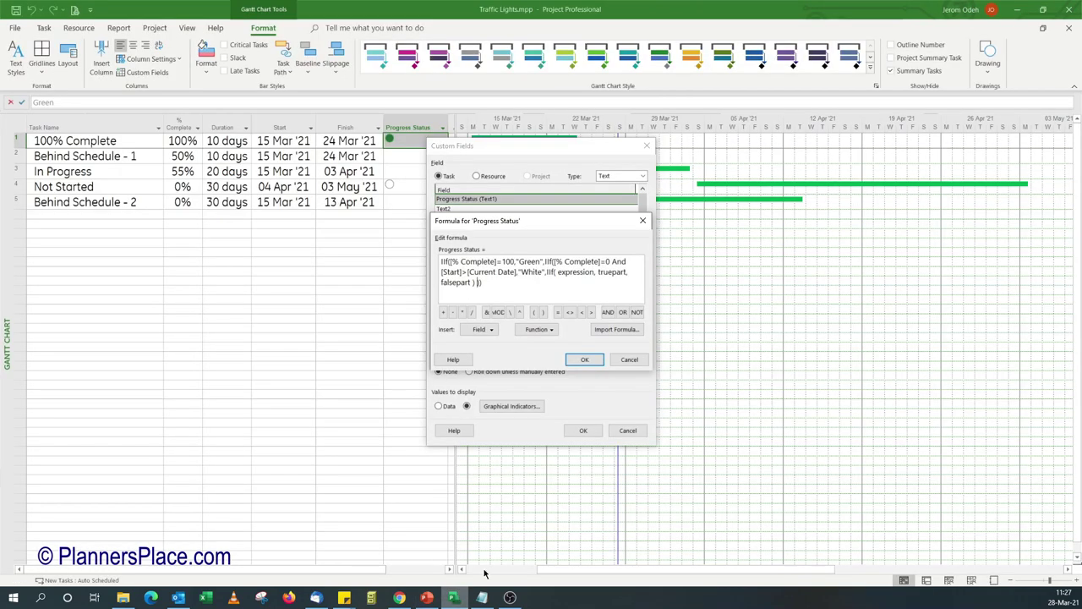
click(427, 597)
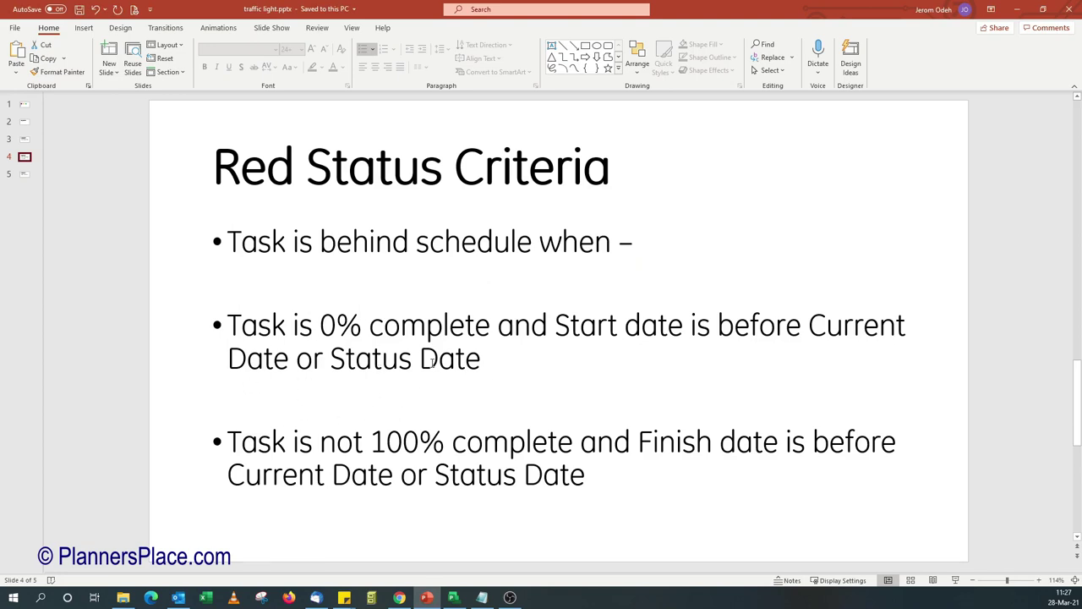
mouse_move(456, 602)
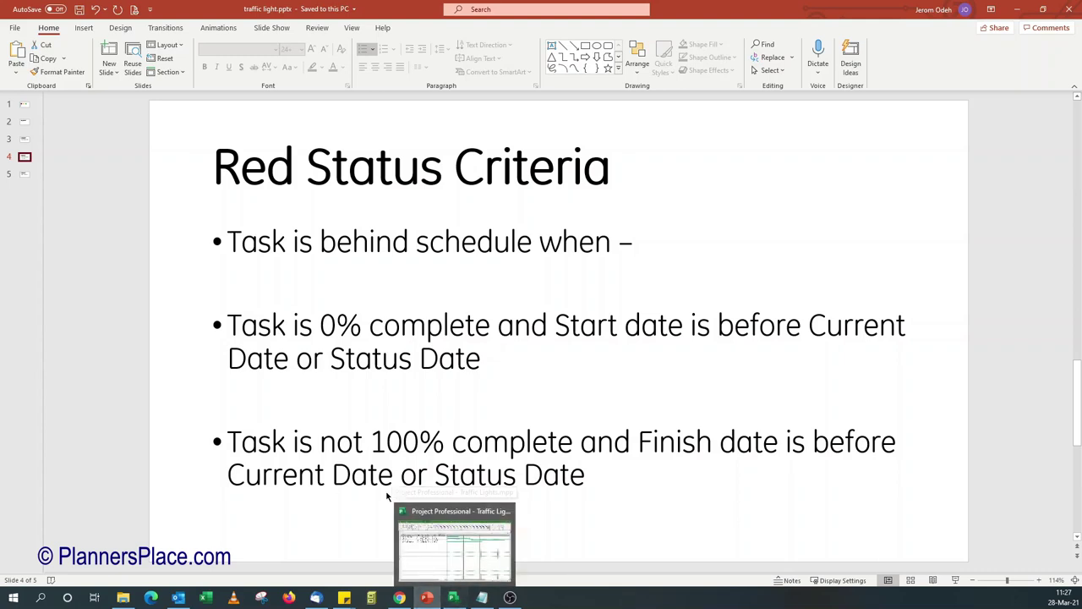
click(454, 597)
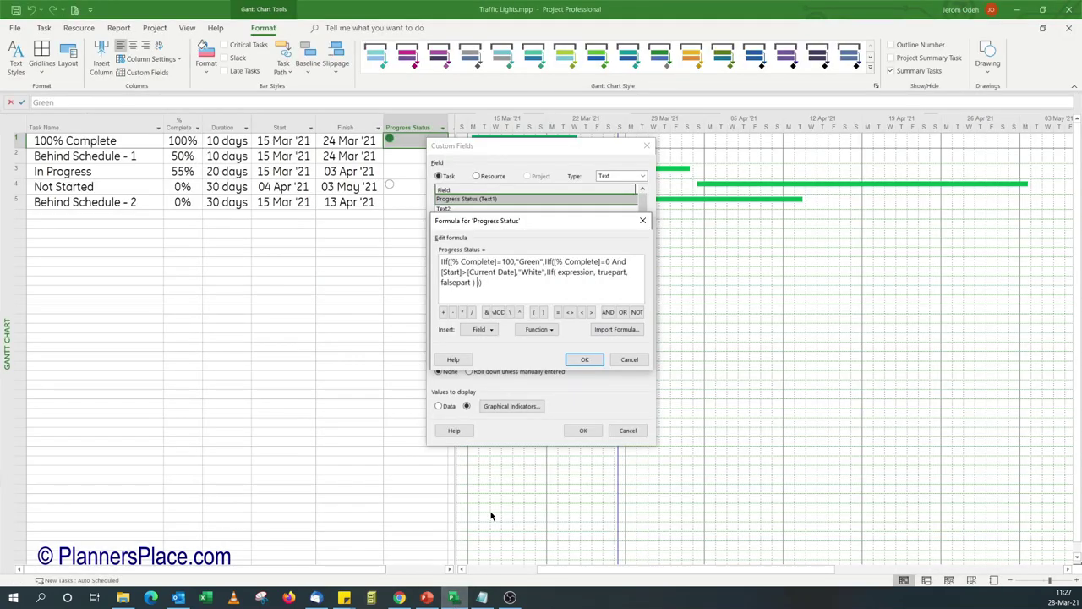
click(427, 597)
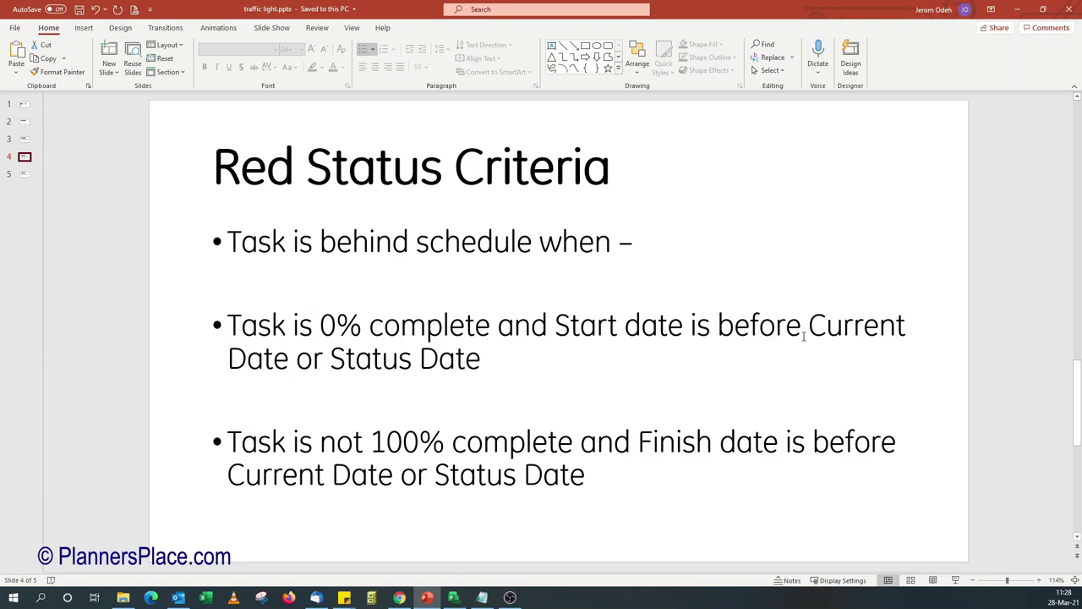
click(454, 597)
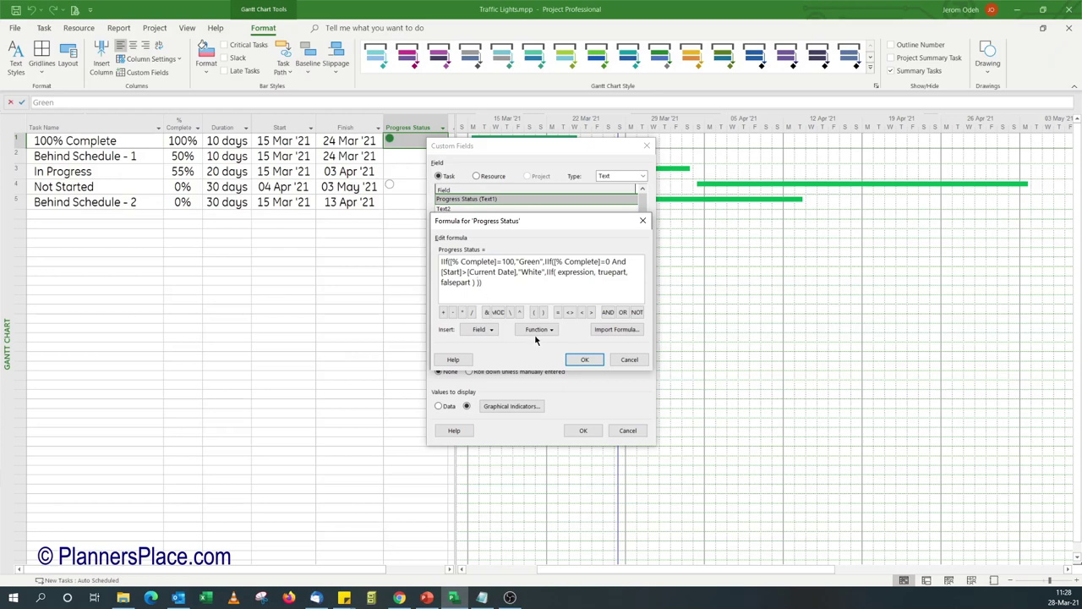
- Replace the expression placeholder of the new nested IIf with [% Complete] = 0
drag(557, 274, 592, 274)
click(480, 330)
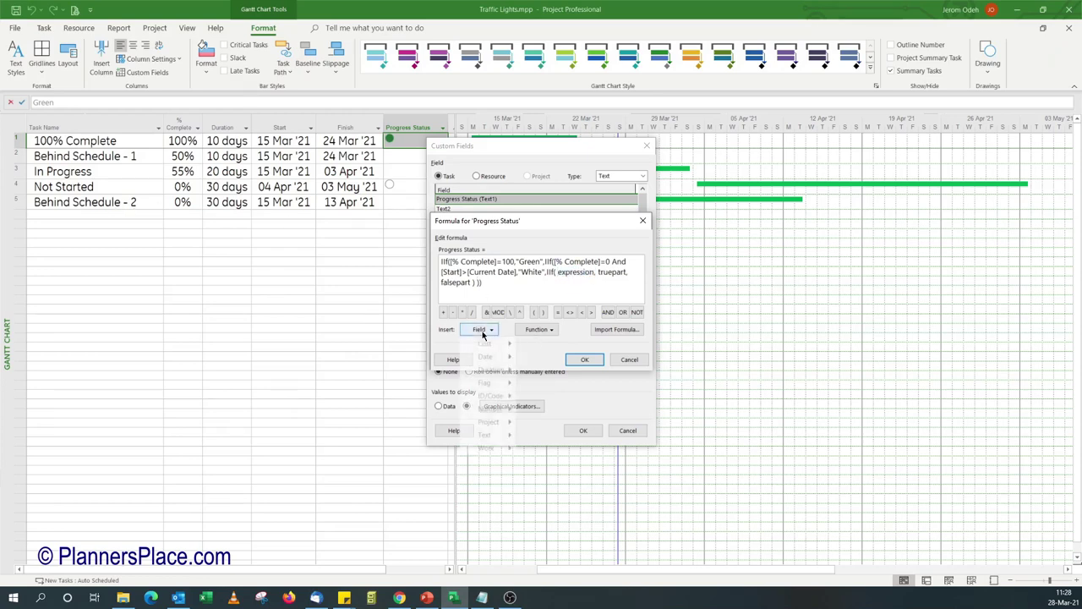
mouse_move(497, 410)
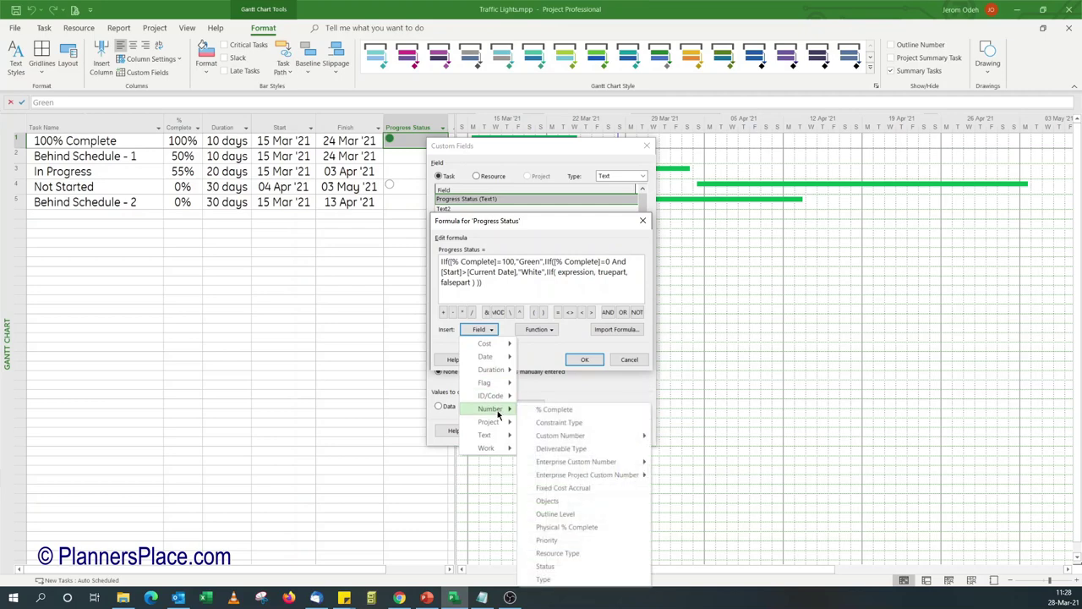
click(546, 414)
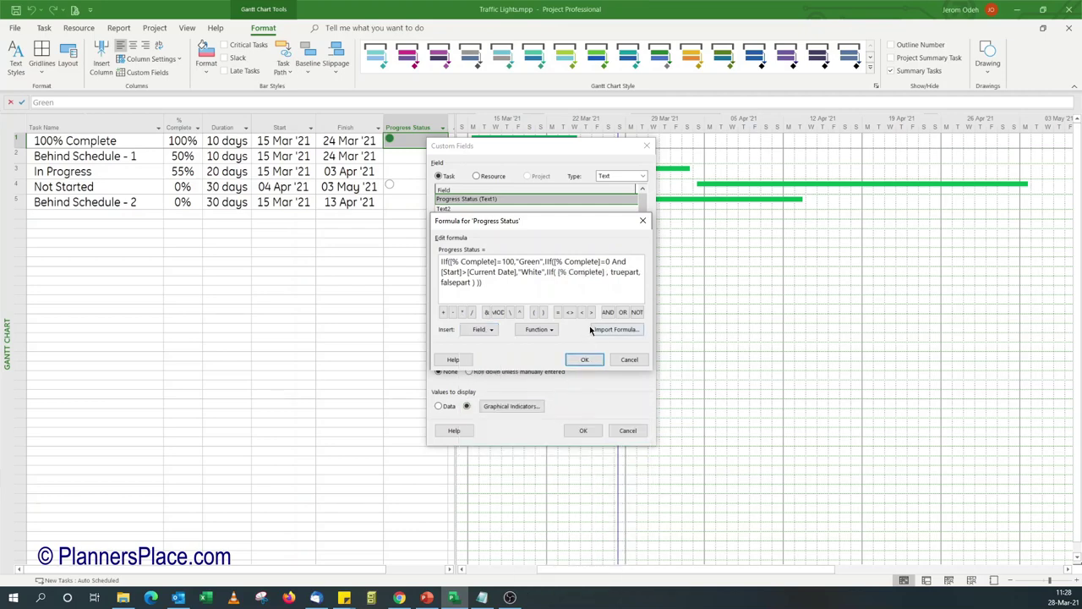
click(558, 313)
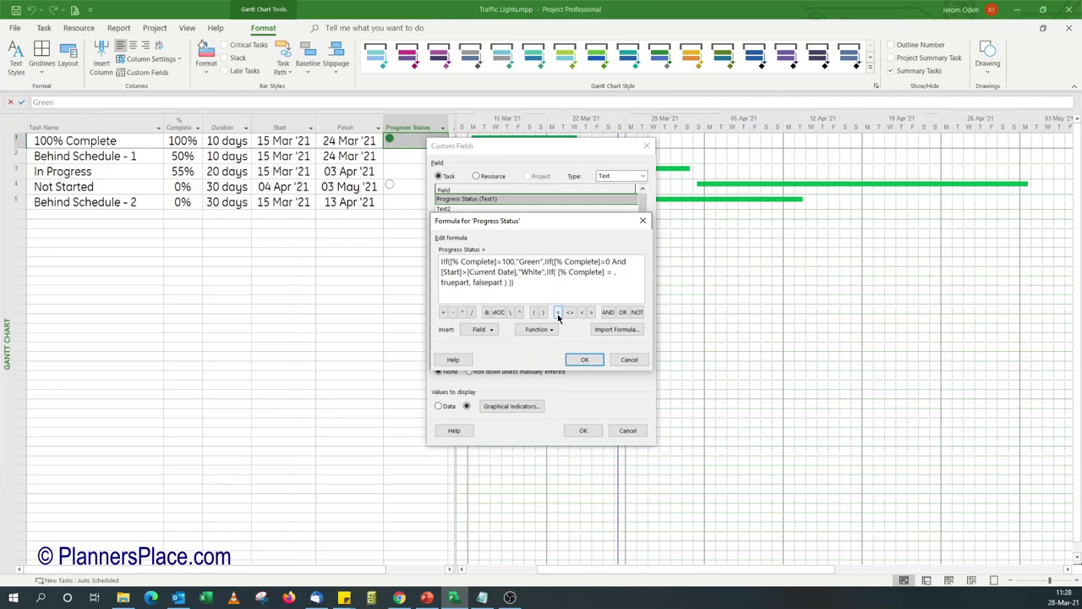
text(0)
- Extend the new IIf's condition with AND [Start] < [Current Date]
click(607, 313)
click(480, 329)
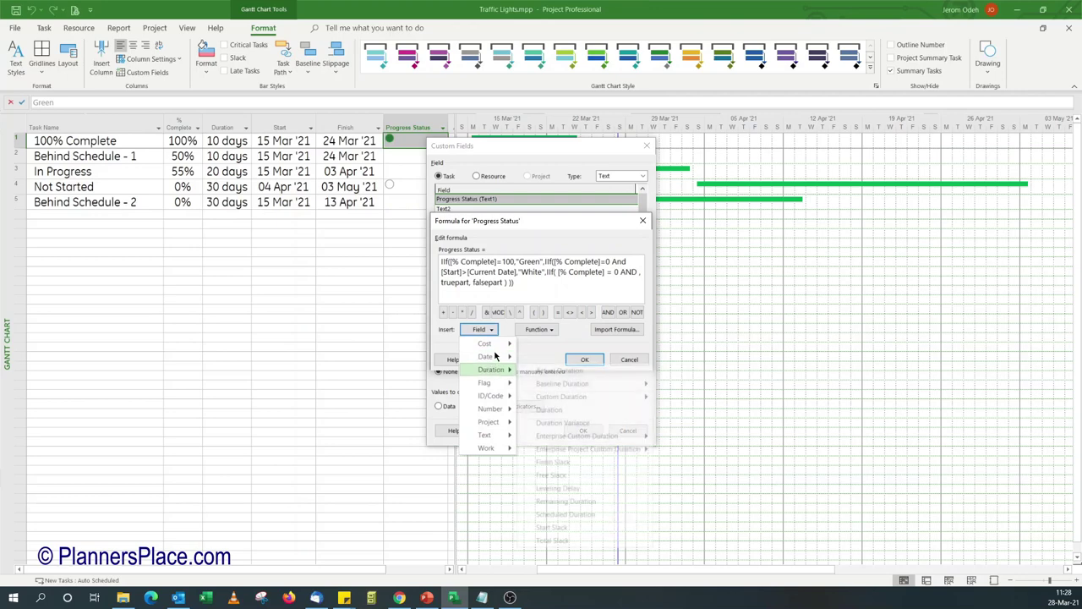
mouse_move(486, 356)
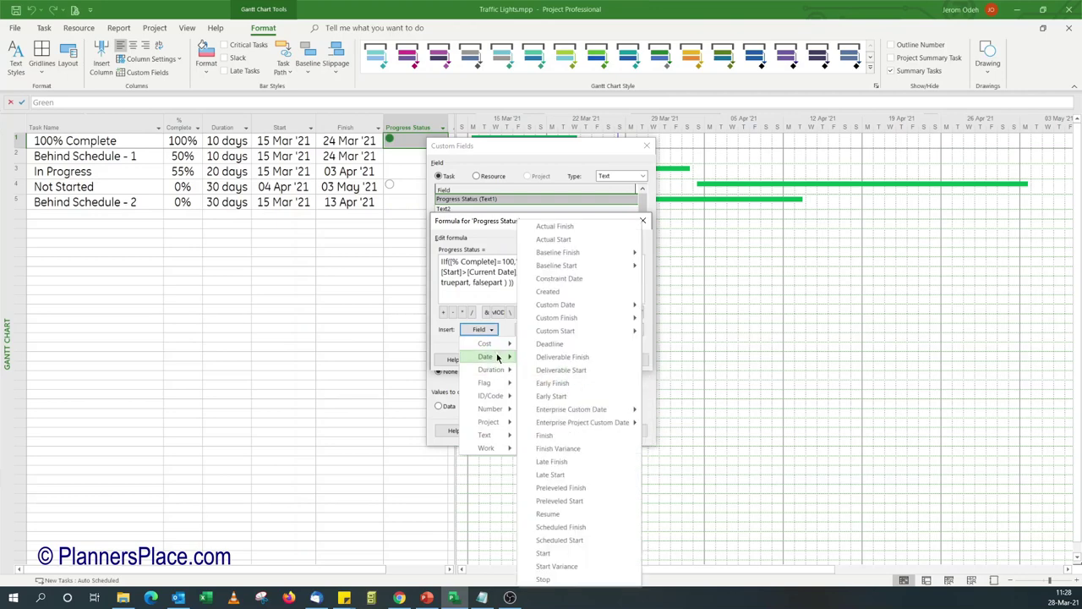
click(558, 554)
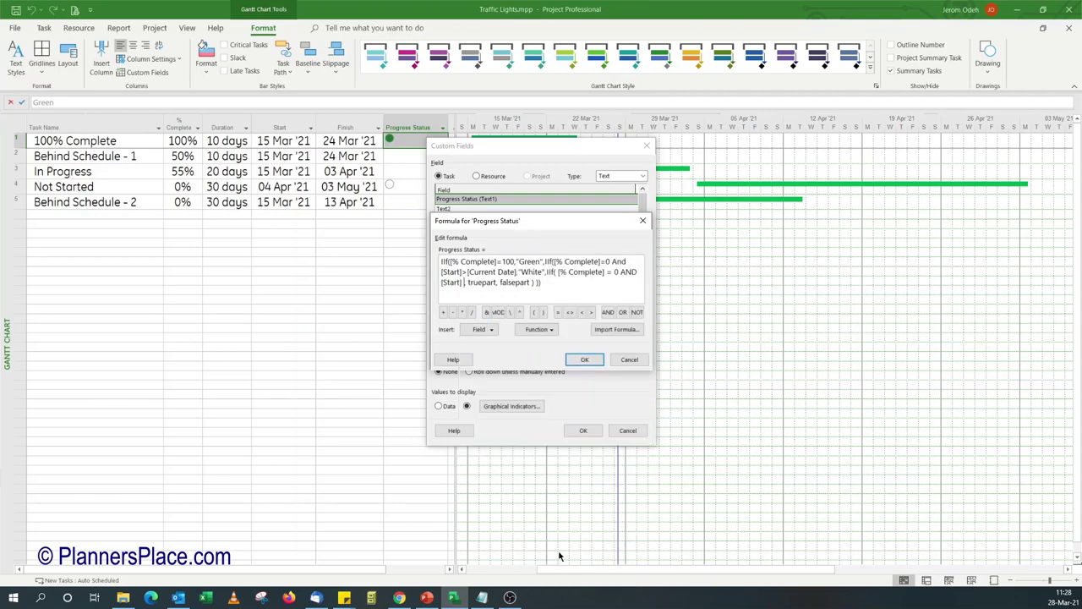
click(581, 313)
click(479, 330)
mouse_move(488, 422)
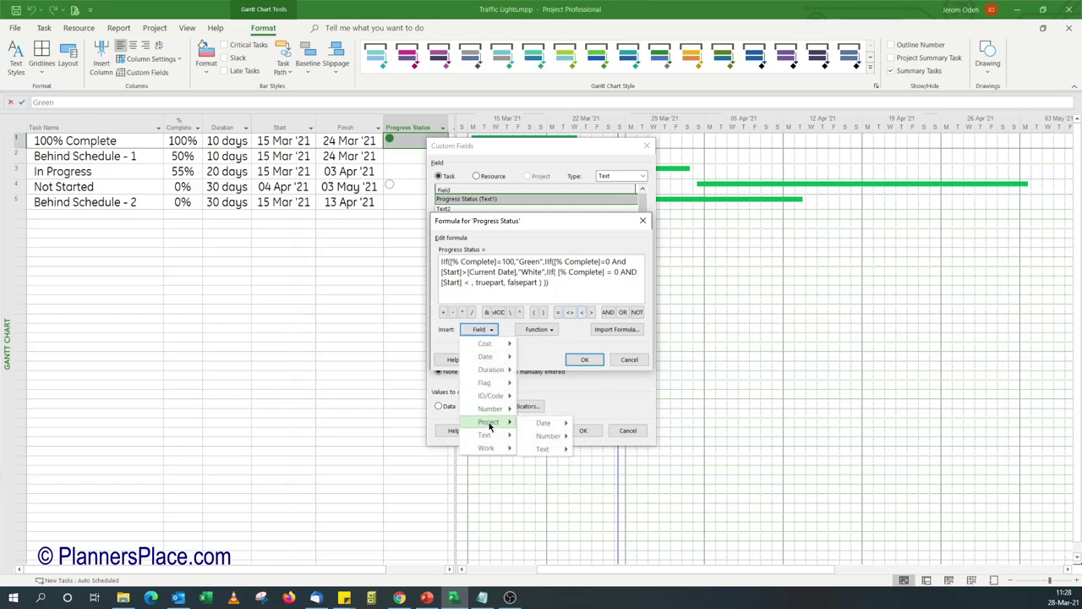
mouse_move(545, 425)
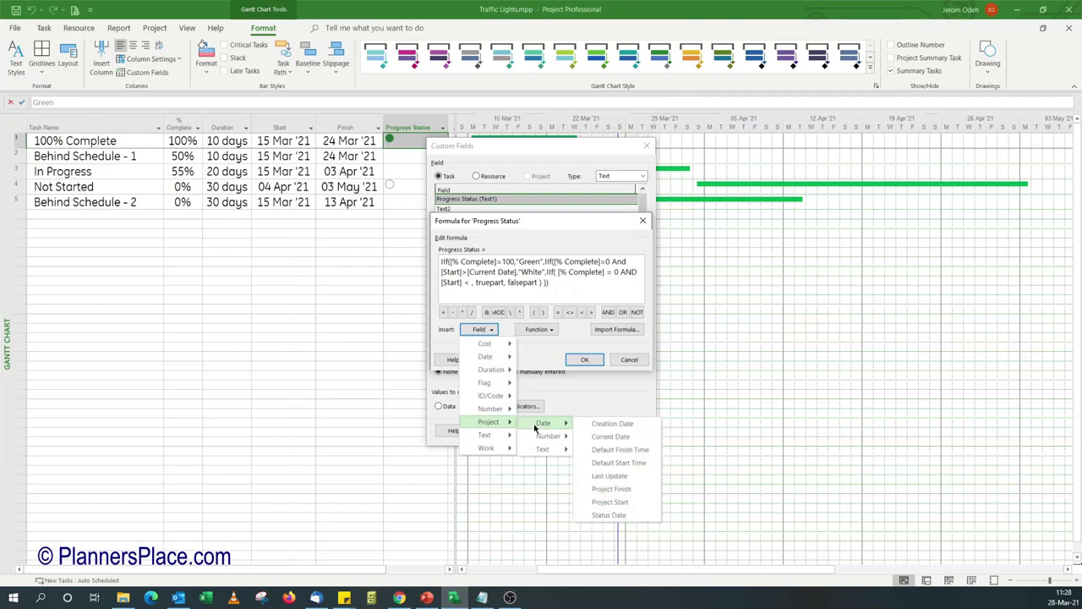
click(607, 436)
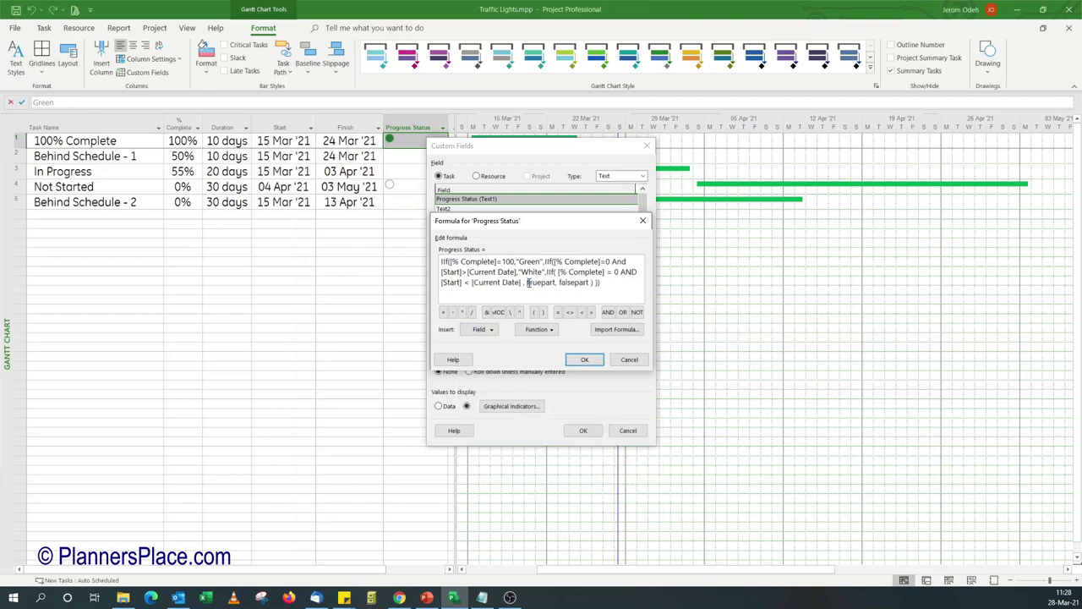
- Set the new IIf's true part to "Red" and its false part to an empty string ""
drag(528, 282, 554, 284)
text("Red")
drag(550, 285, 580, 282)
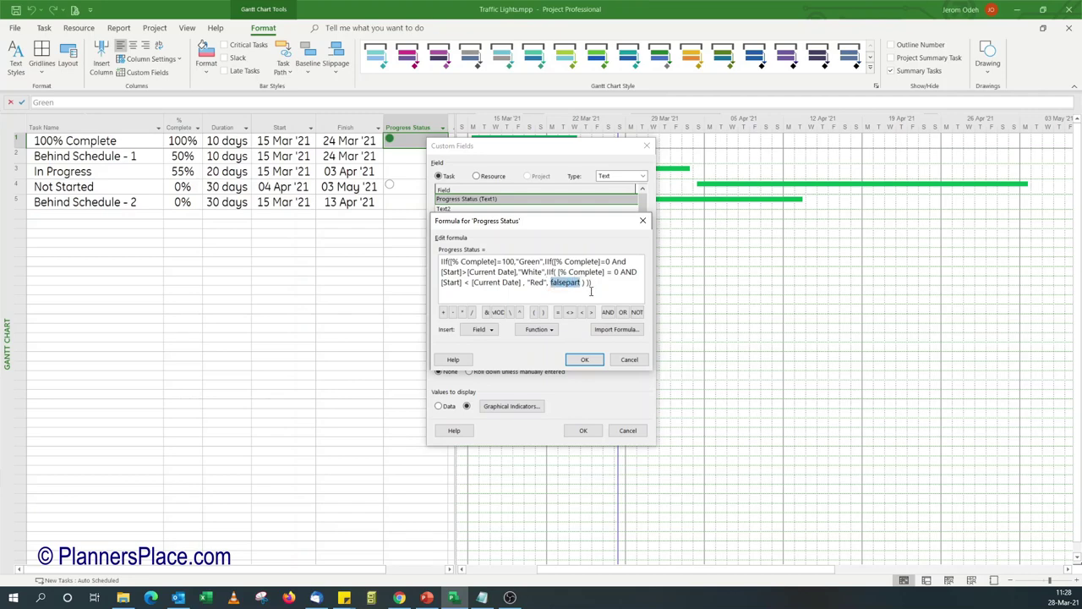
text("")
- Accept the formula and the custom field settings, and check the Progress Status of the two Behind Schedule tasks
click(584, 360)
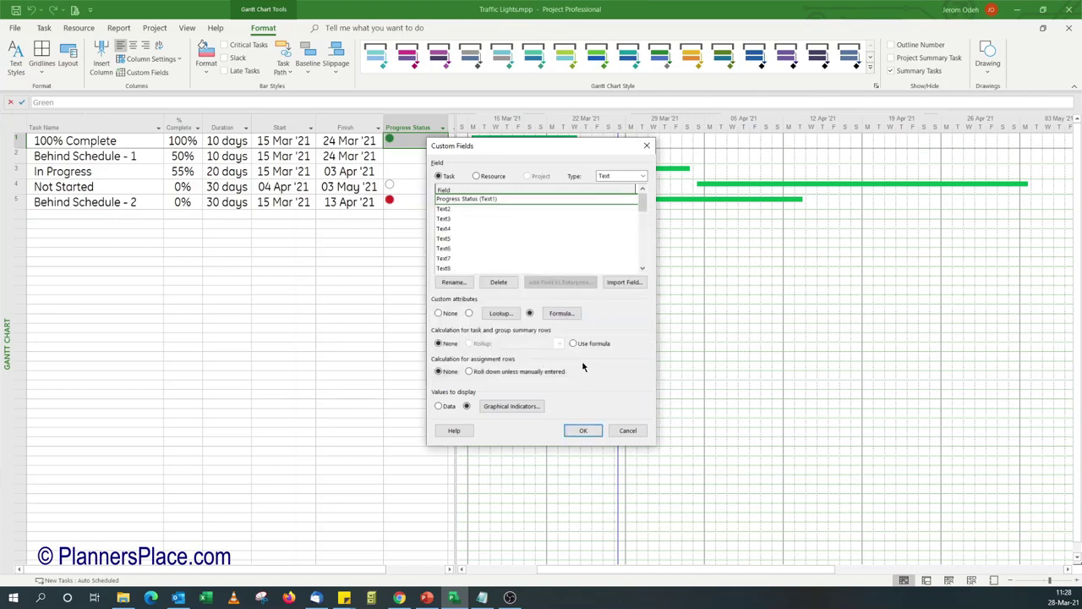
click(583, 429)
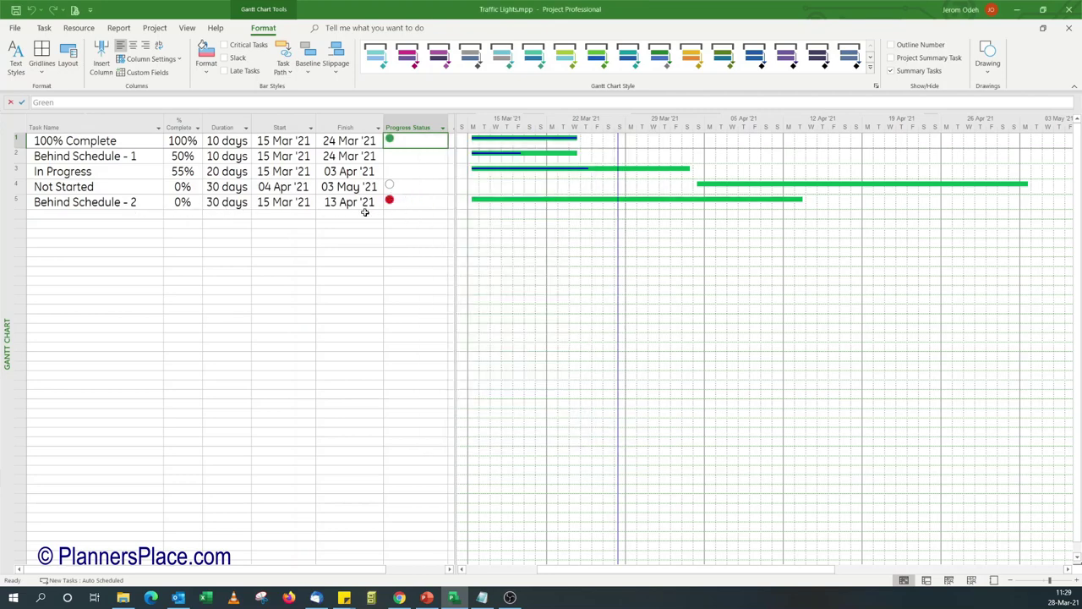
click(117, 204)
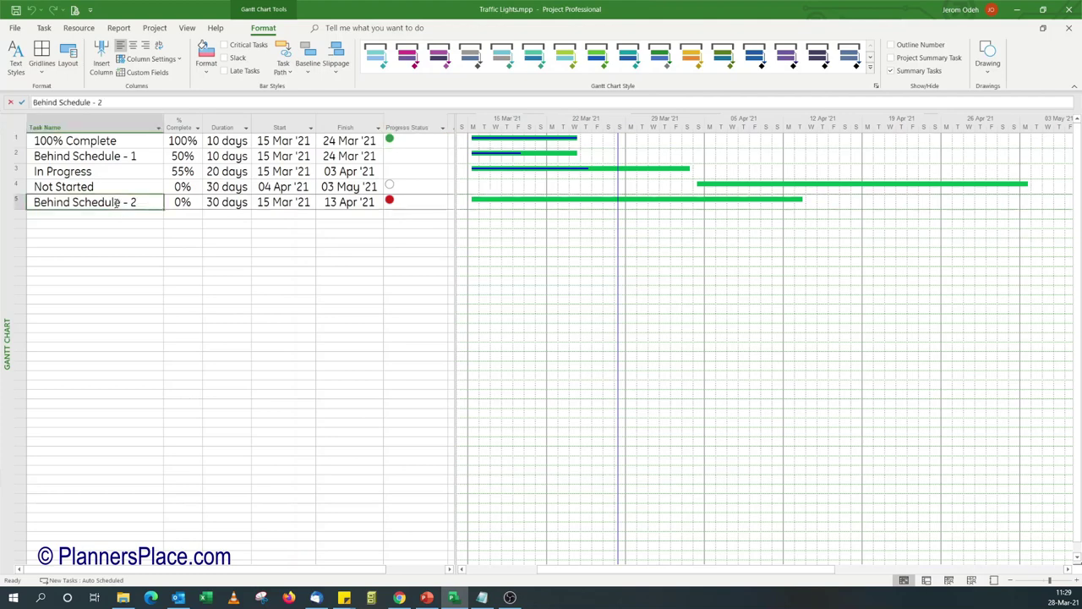
click(84, 160)
click(397, 158)
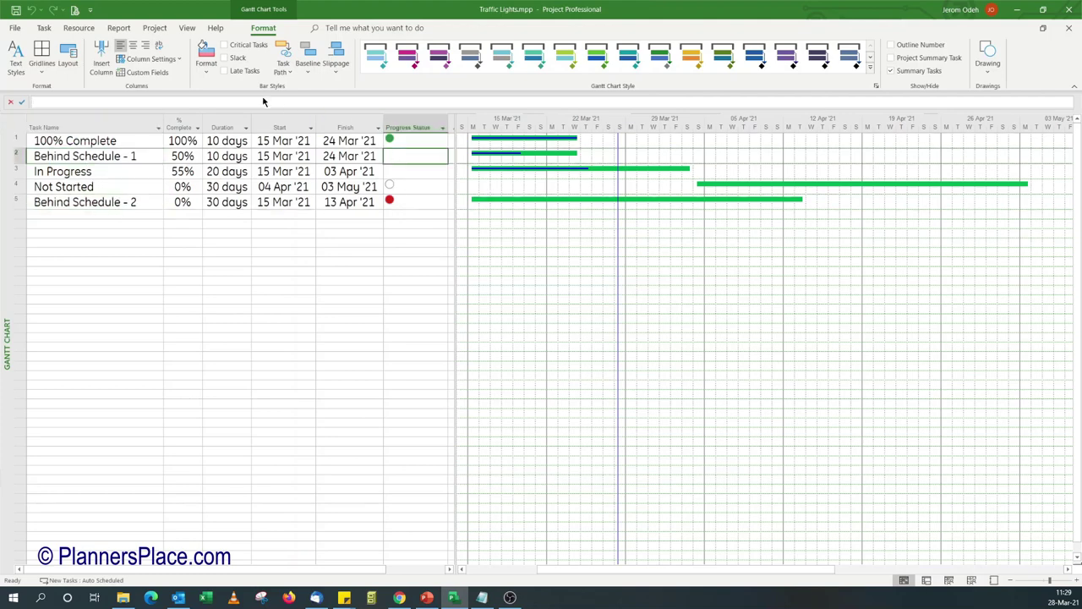
- Reopen the Progress Status formula and replace the empty false part after "Red" with another nested IIf function
click(143, 72)
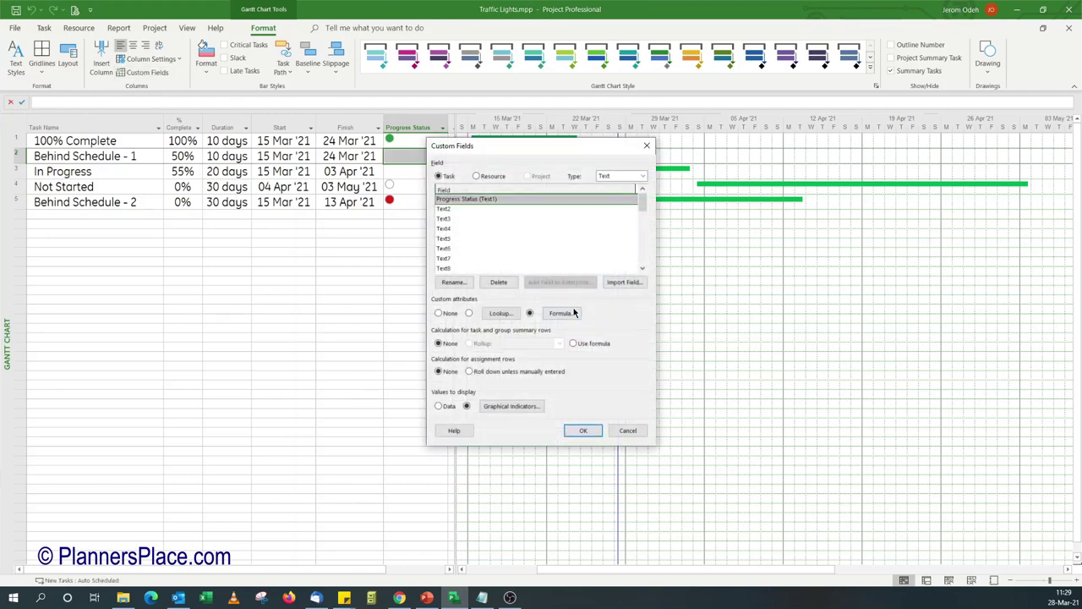
click(573, 315)
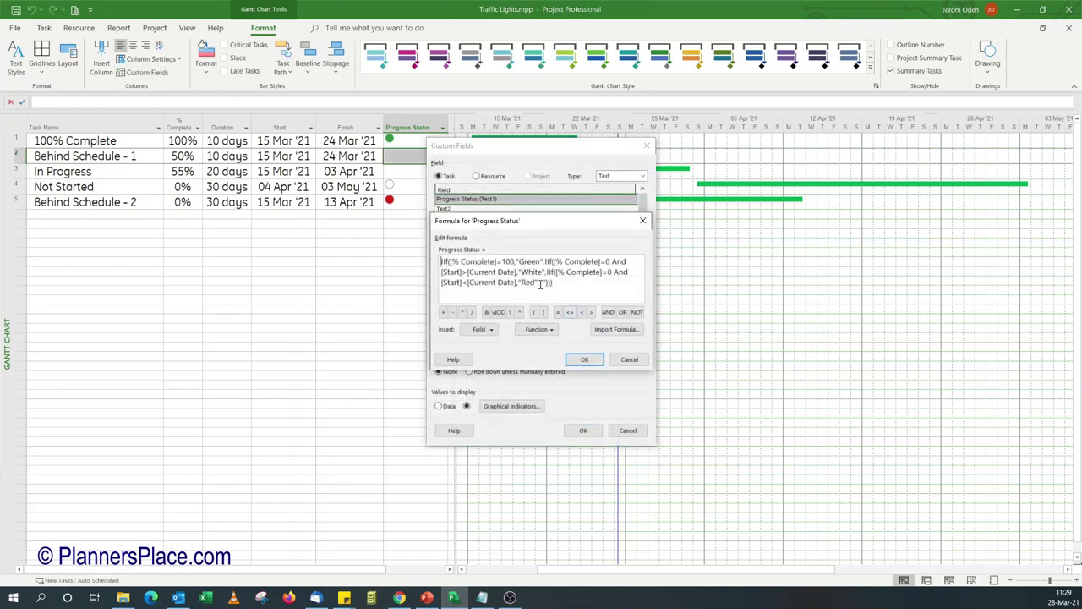
drag(541, 284, 546, 284)
click(541, 329)
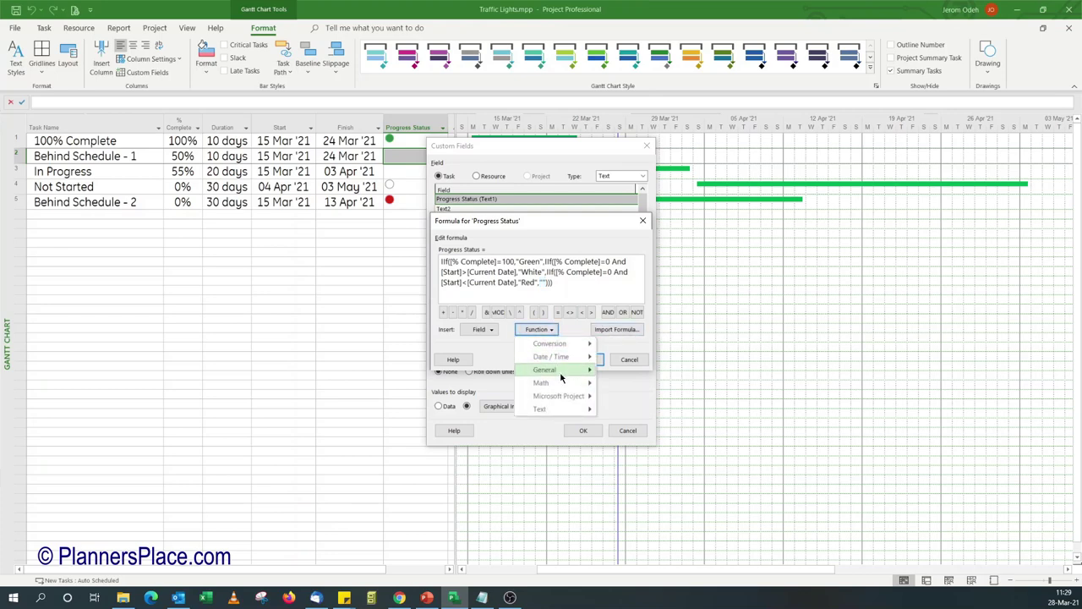
mouse_move(561, 377)
click(651, 383)
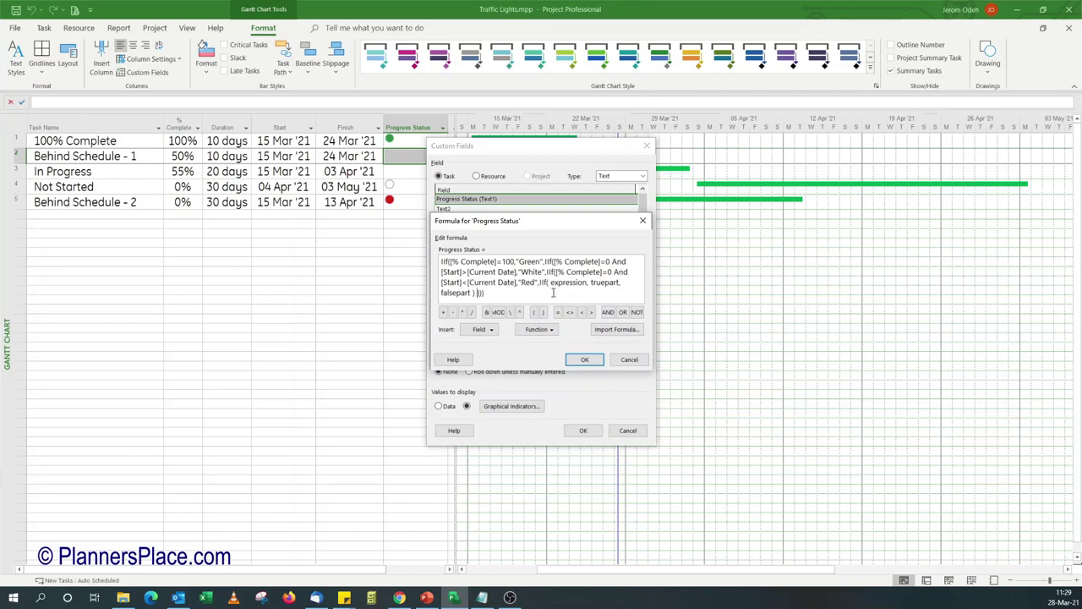
- Review the Red Status Criteria slide in PowerPoint for the second red condition, and return to the formula in Microsoft Project
click(426, 597)
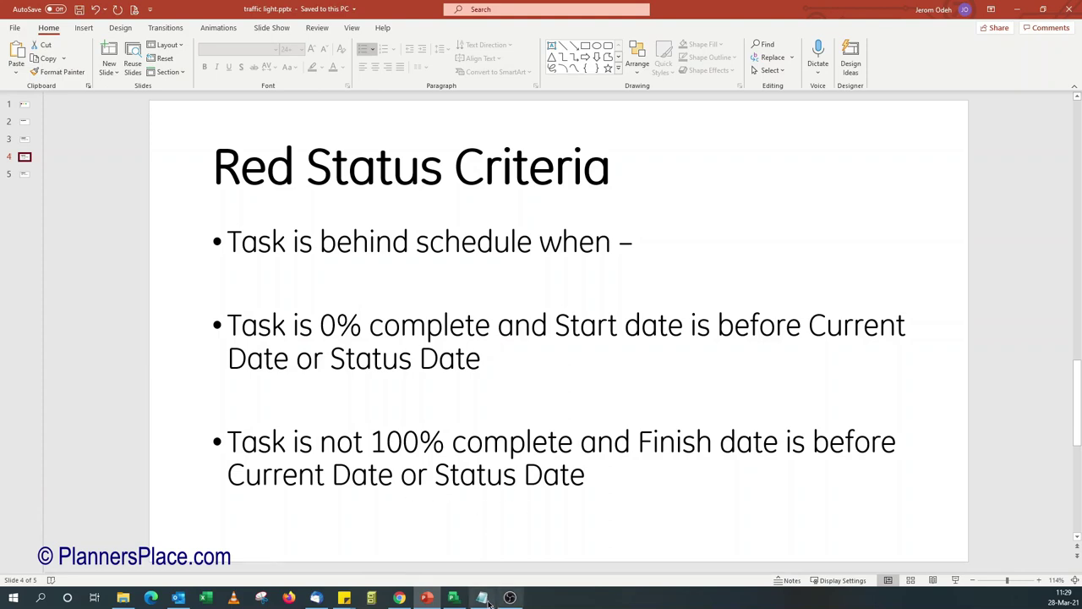
click(453, 597)
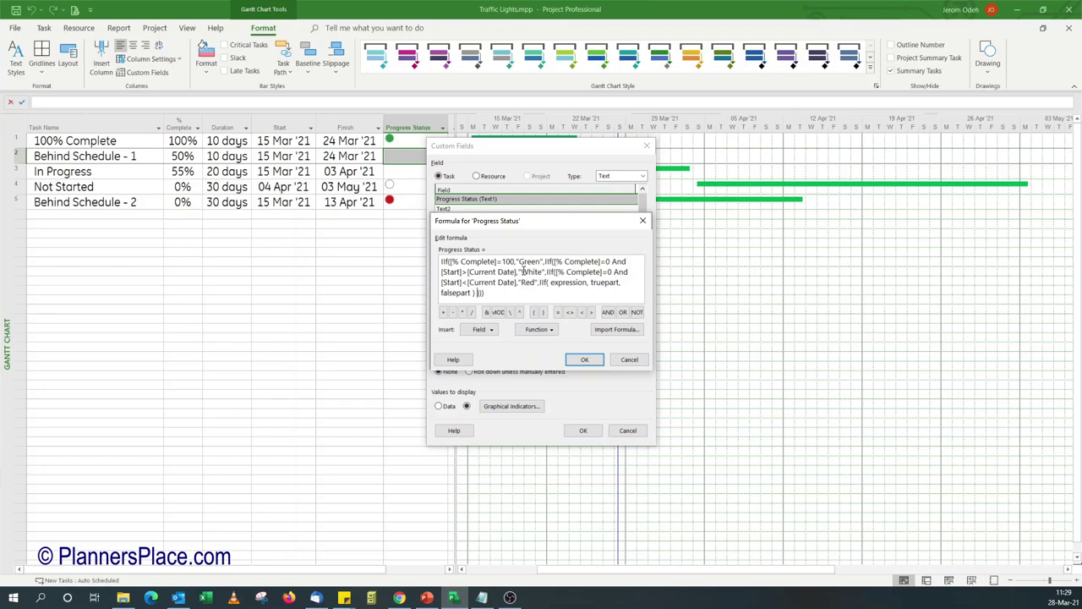
click(427, 598)
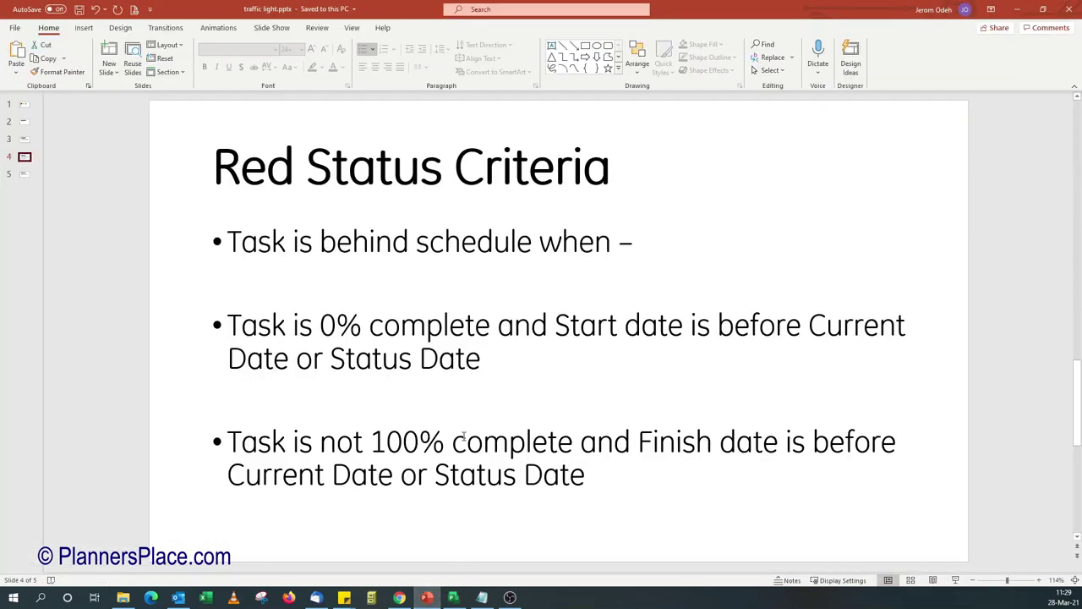
click(454, 598)
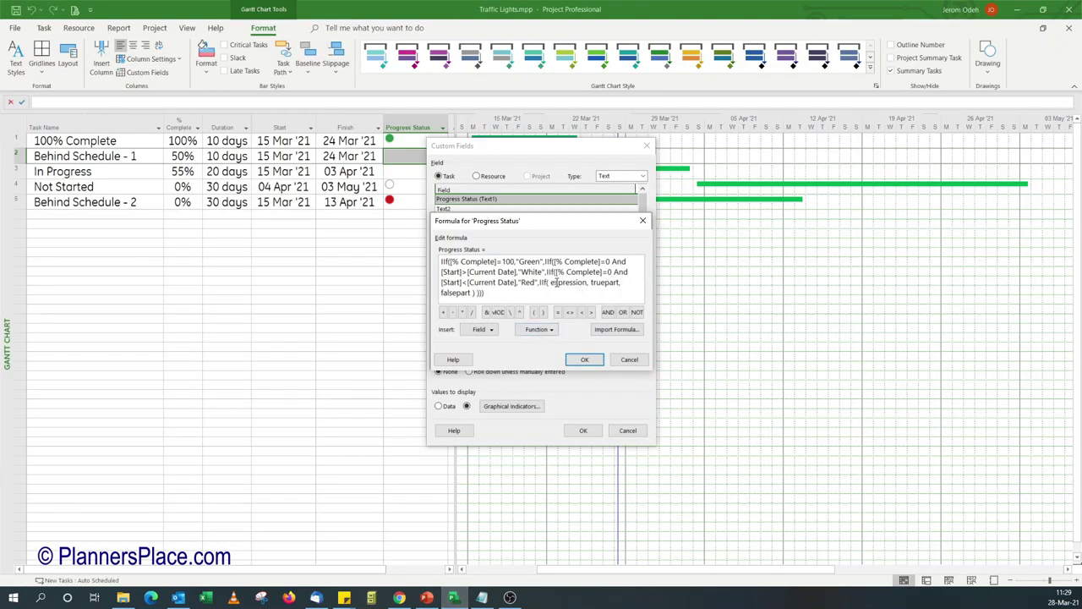
- Set the condition of the newest nested IIf to [Finish] < [Current Date]
drag(550, 283, 587, 282)
click(480, 329)
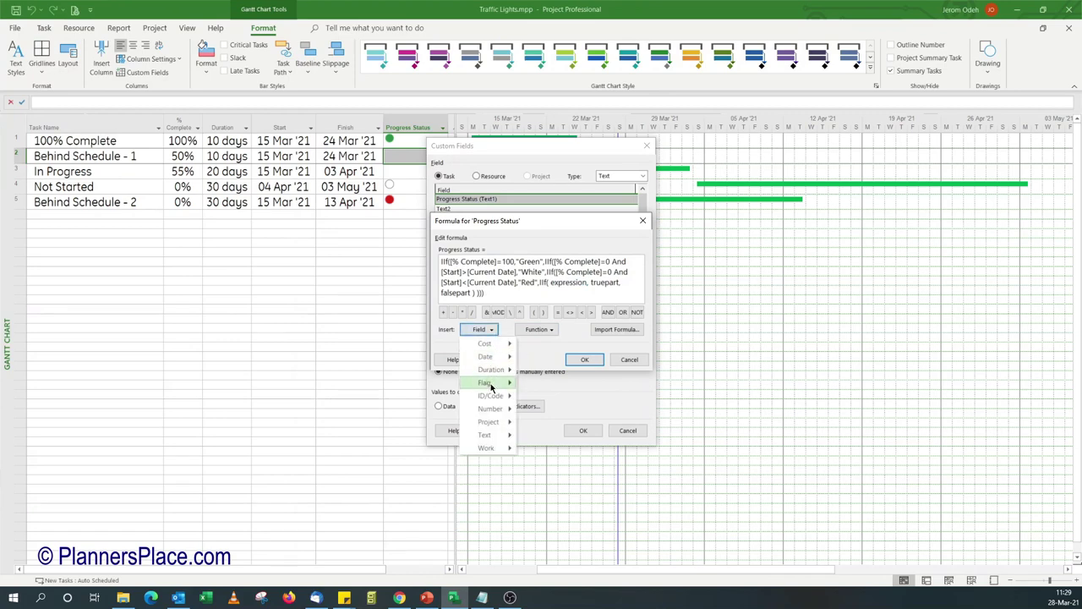
mouse_move(493, 357)
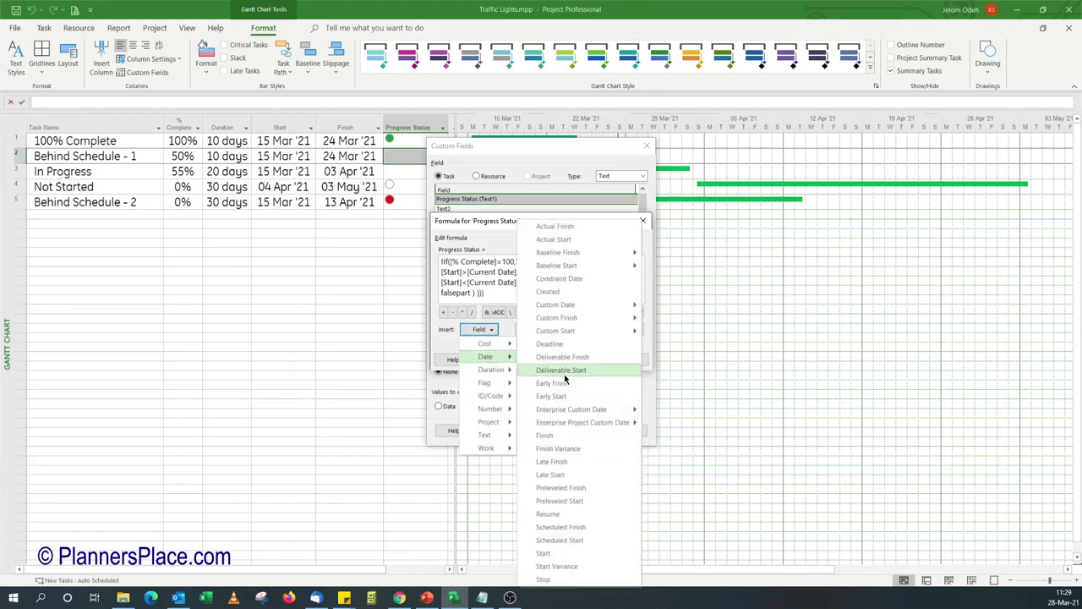
click(554, 436)
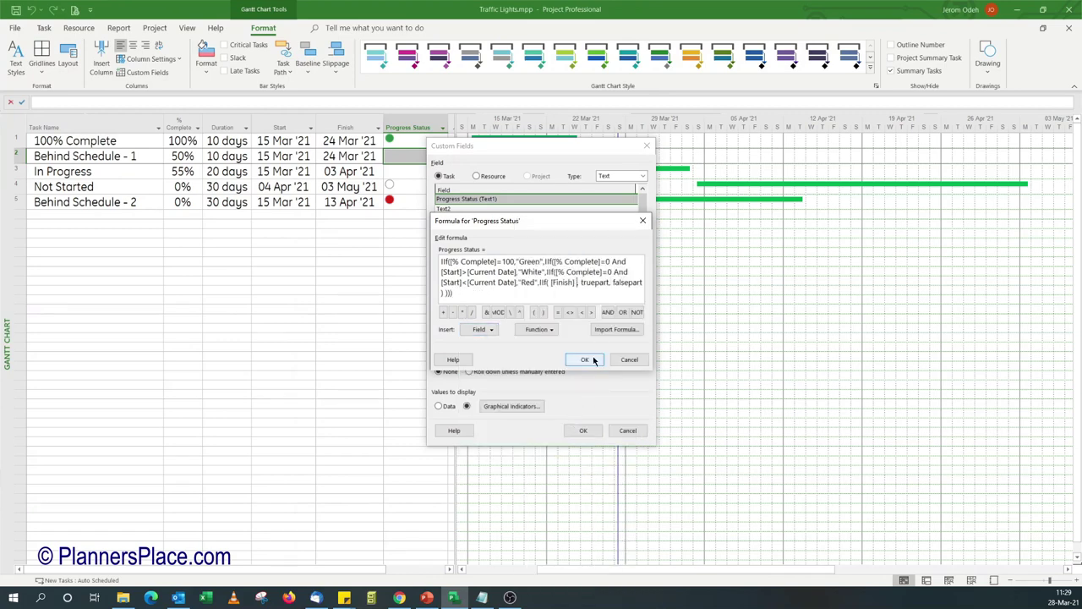
click(582, 313)
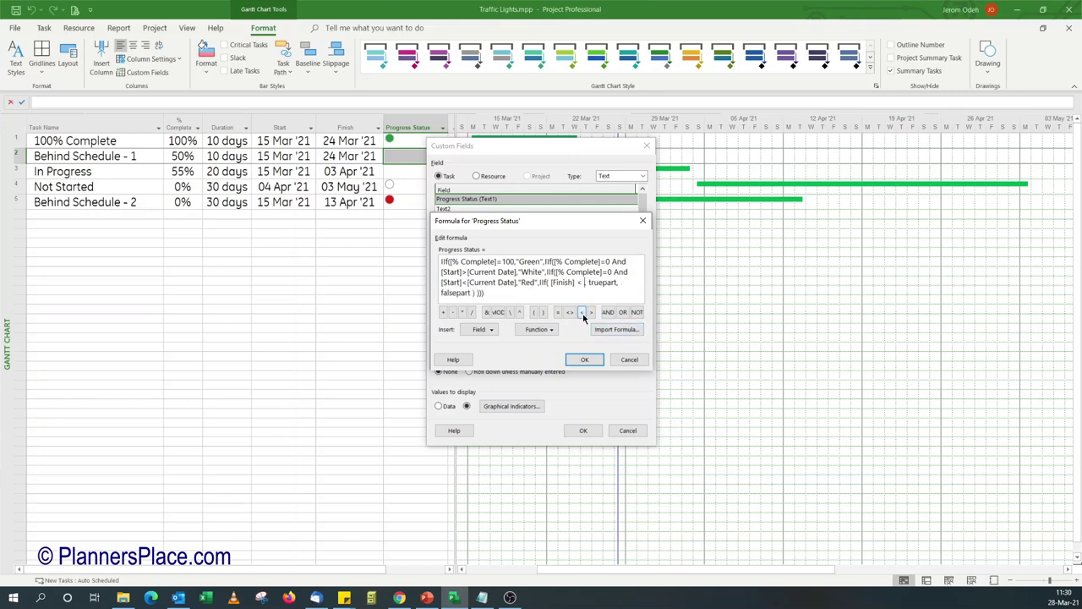
click(478, 330)
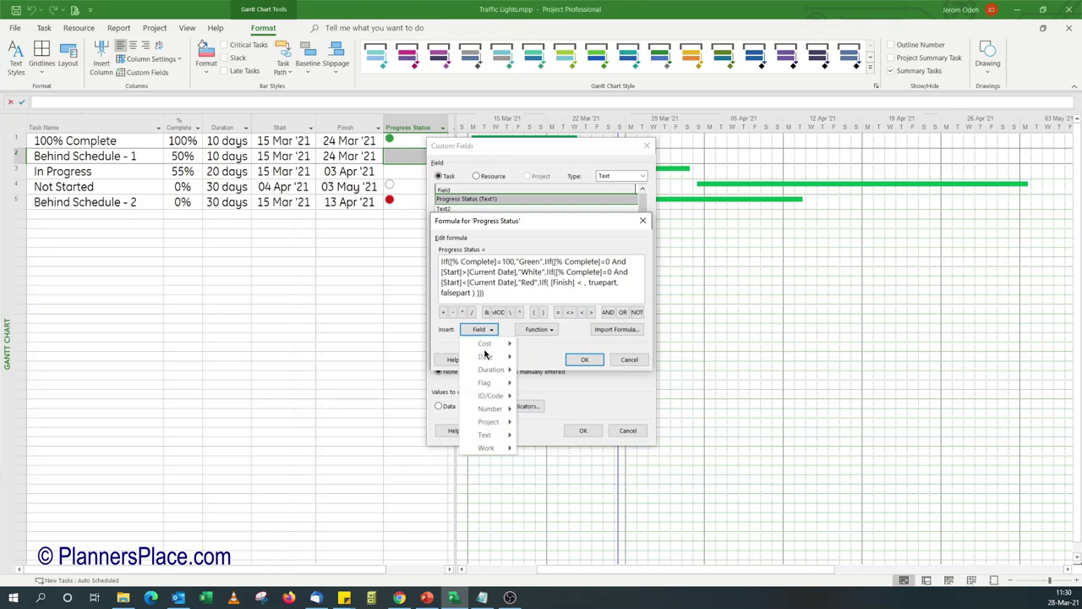
mouse_move(490, 421)
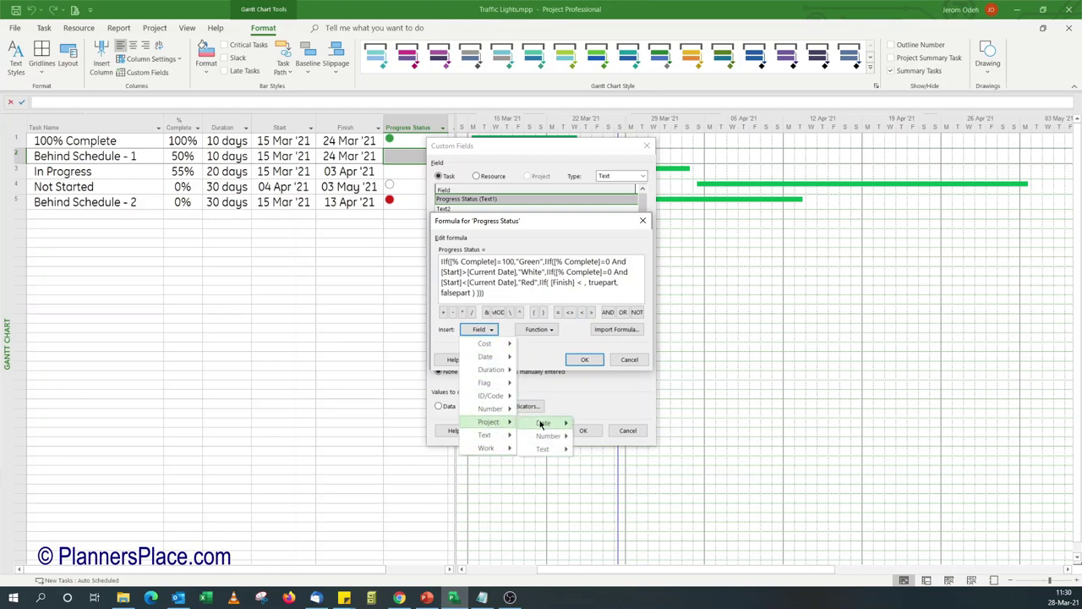
mouse_move(541, 423)
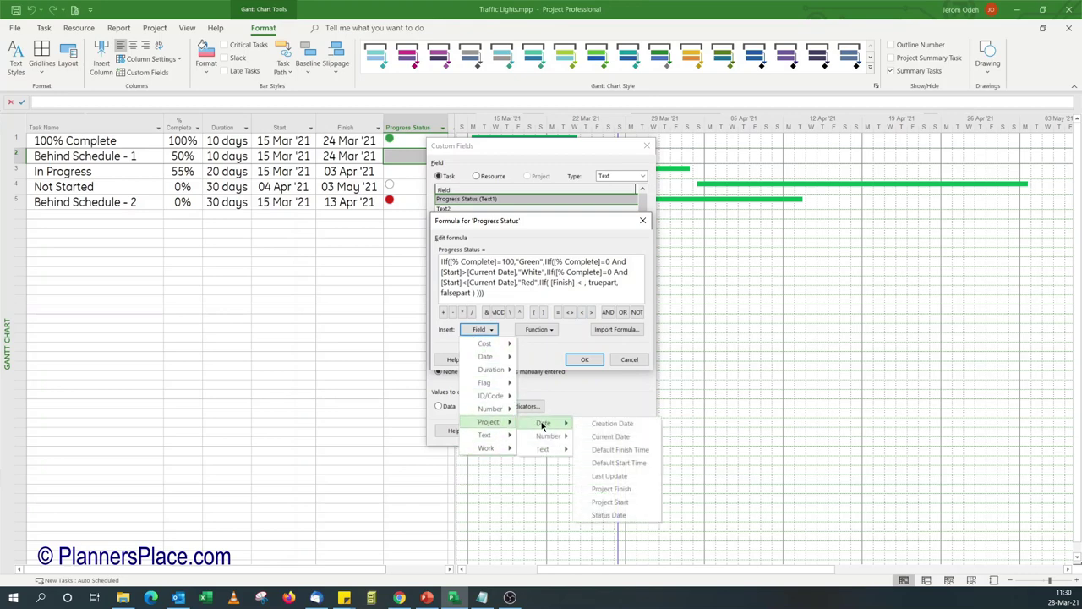
click(602, 437)
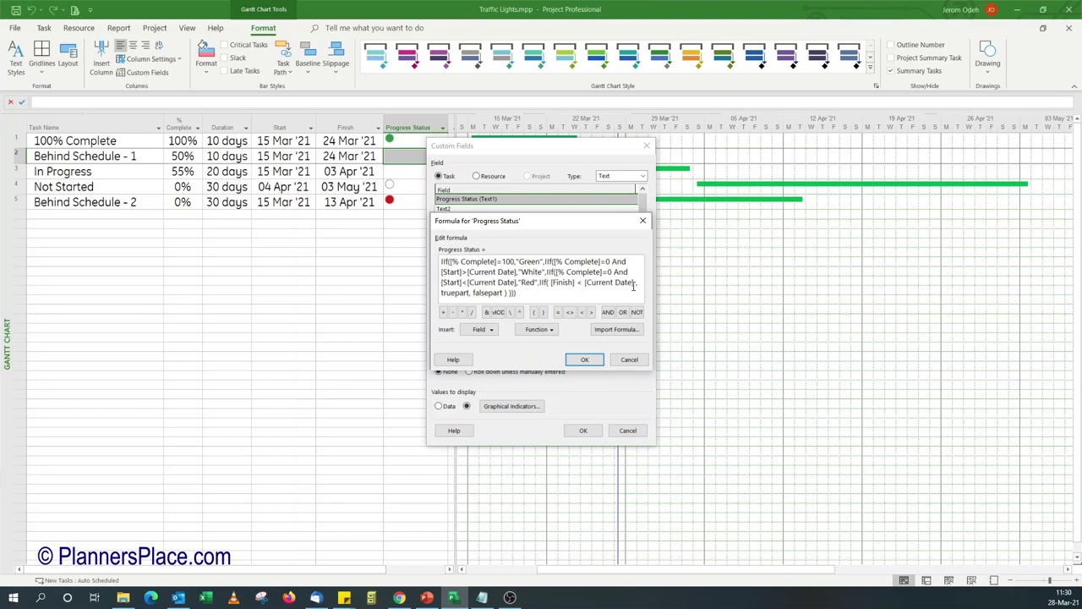
- Set the newest IIf's true part to "Red" and false part to "", and accept the formula and custom field settings
drag(441, 293, 464, 288)
text("Red")
drag(464, 293, 494, 286)
text("")
click(580, 361)
click(584, 433)
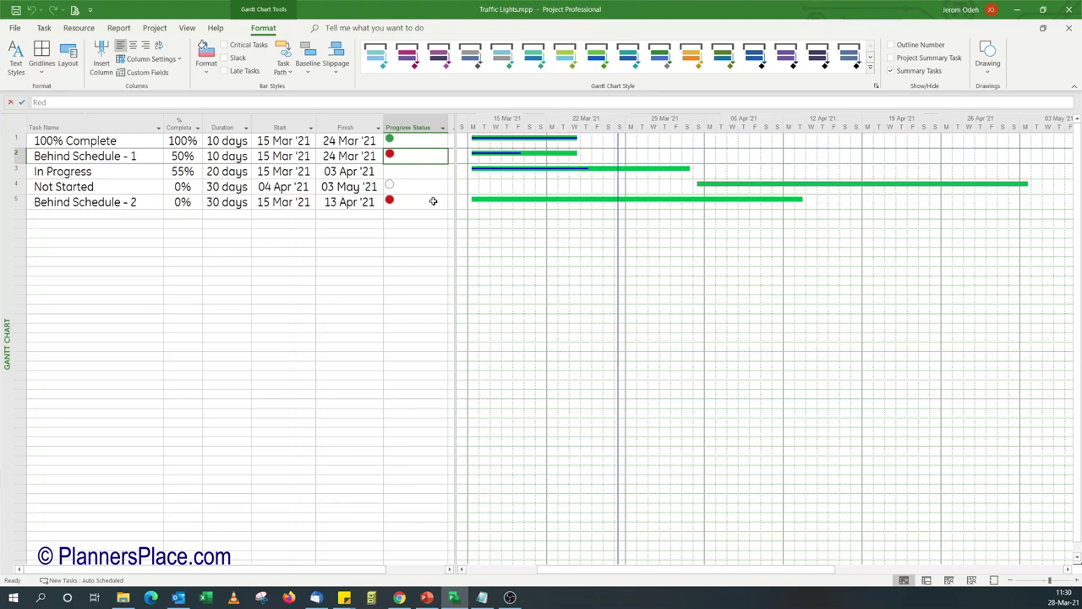
- Switch to PowerPoint to read the Amber Status Criteria slide, and return to the Microsoft Project task table
click(126, 206)
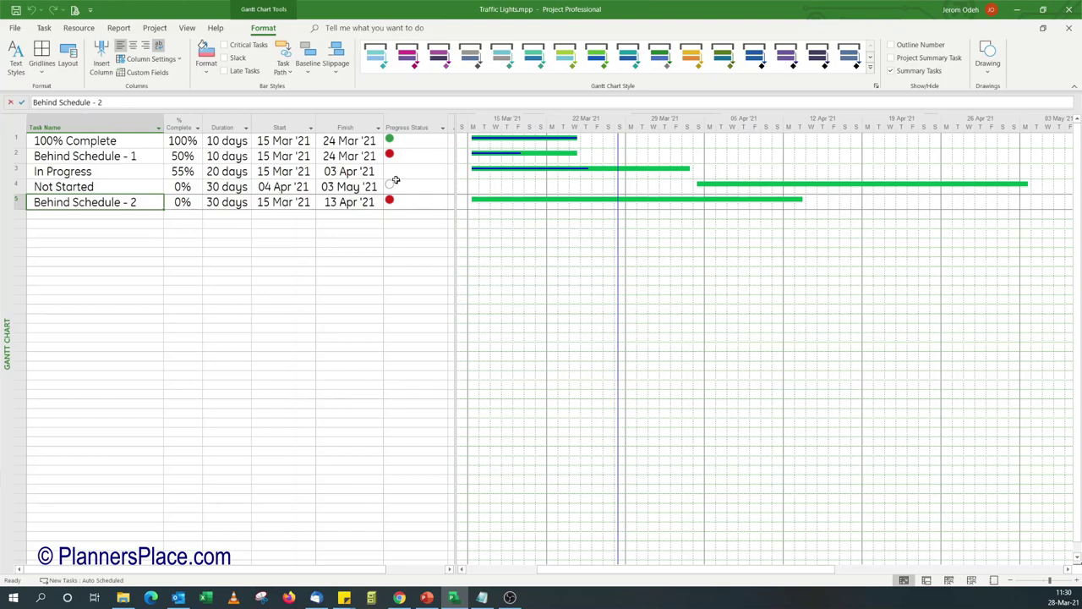
click(426, 597)
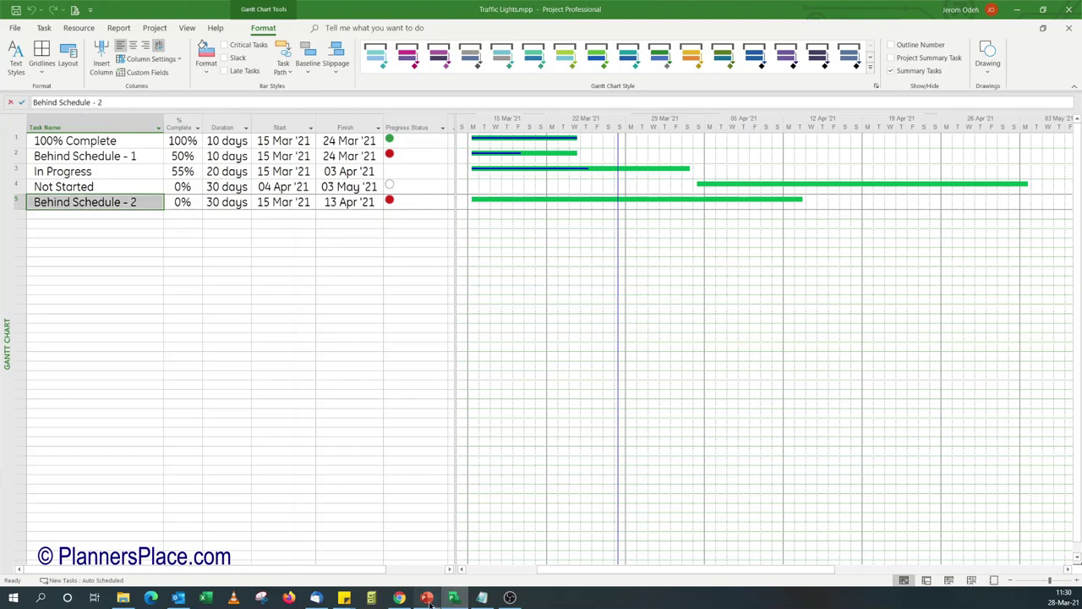
click(22, 175)
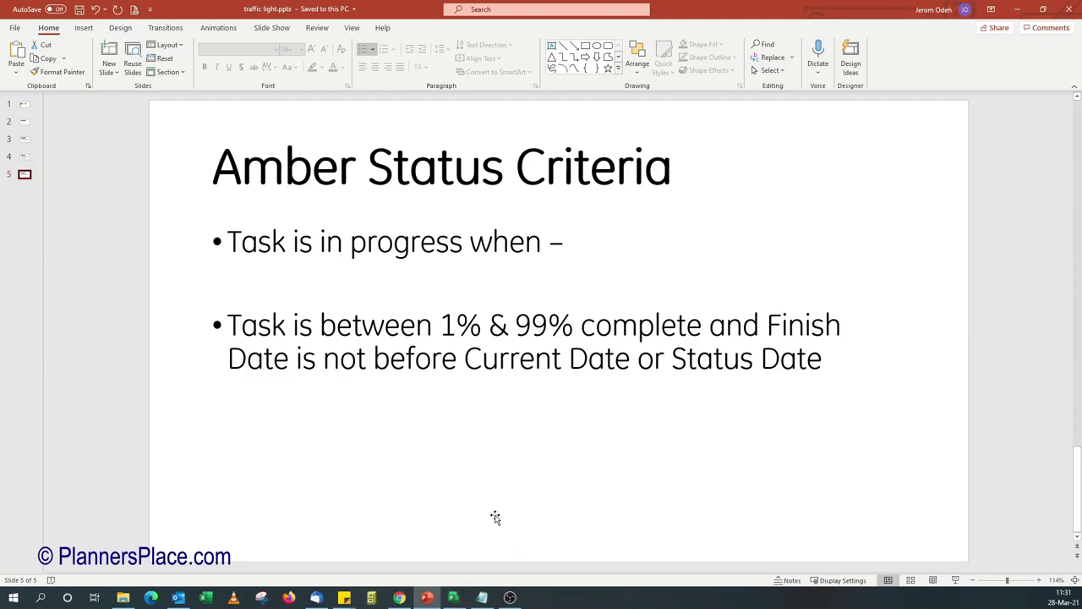
mouse_move(457, 603)
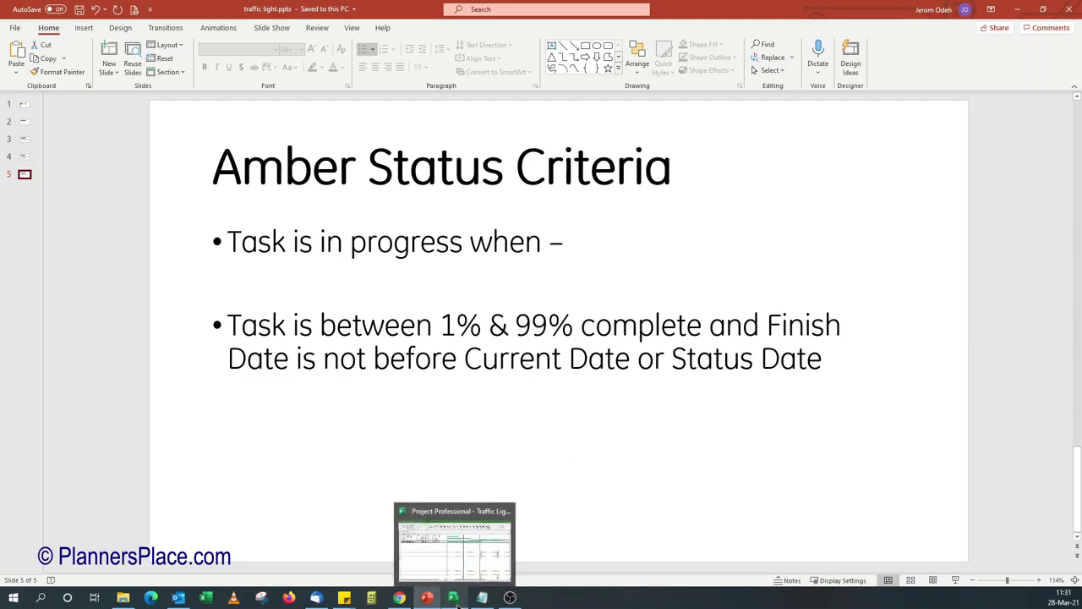
click(454, 599)
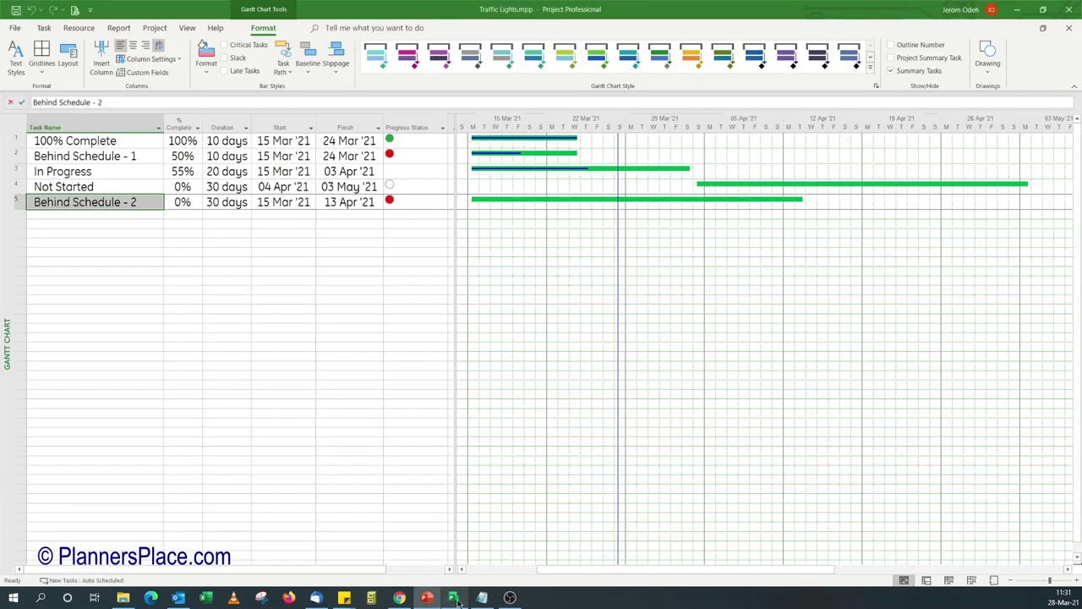
- Reopen the Progress Status custom field's formula for editing
click(413, 202)
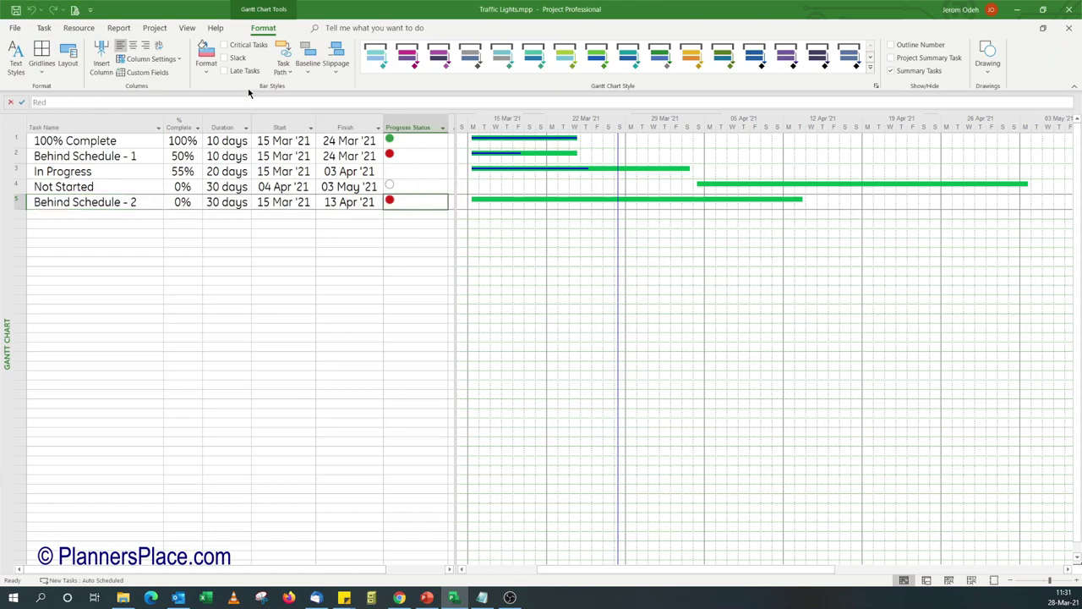
click(147, 72)
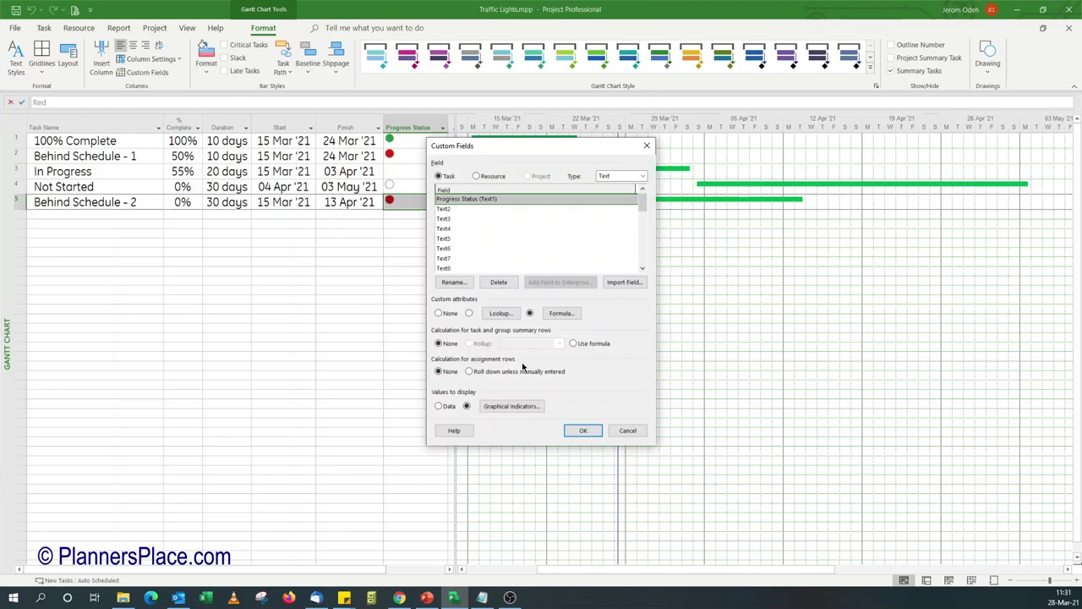
click(563, 314)
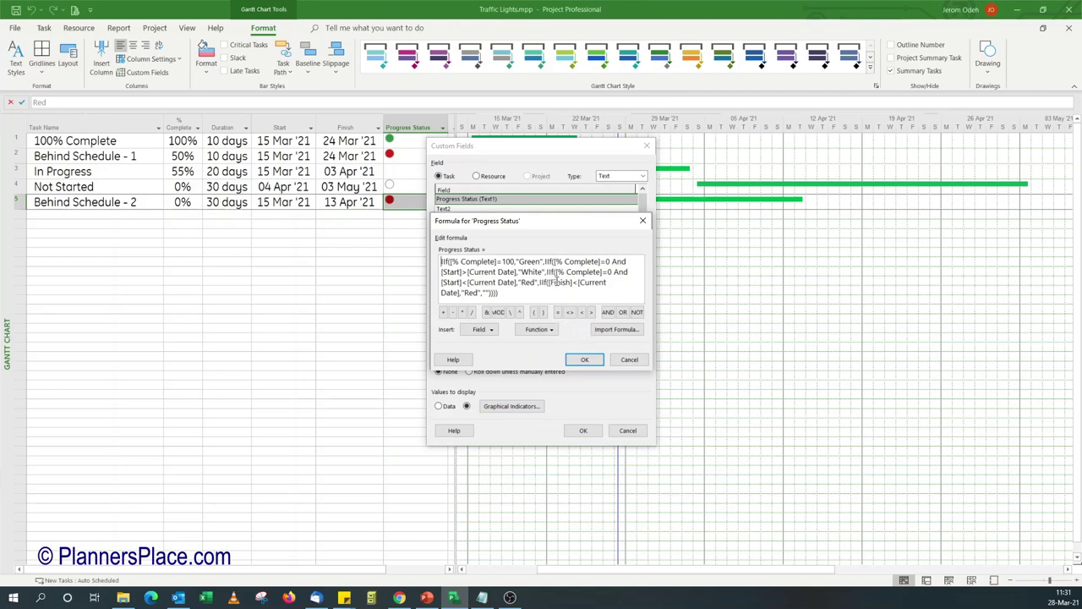
- Check the Finish Date condition on PowerPoint's Amber Status Criteria slide, and return to the open formula in Microsoft Project
click(426, 597)
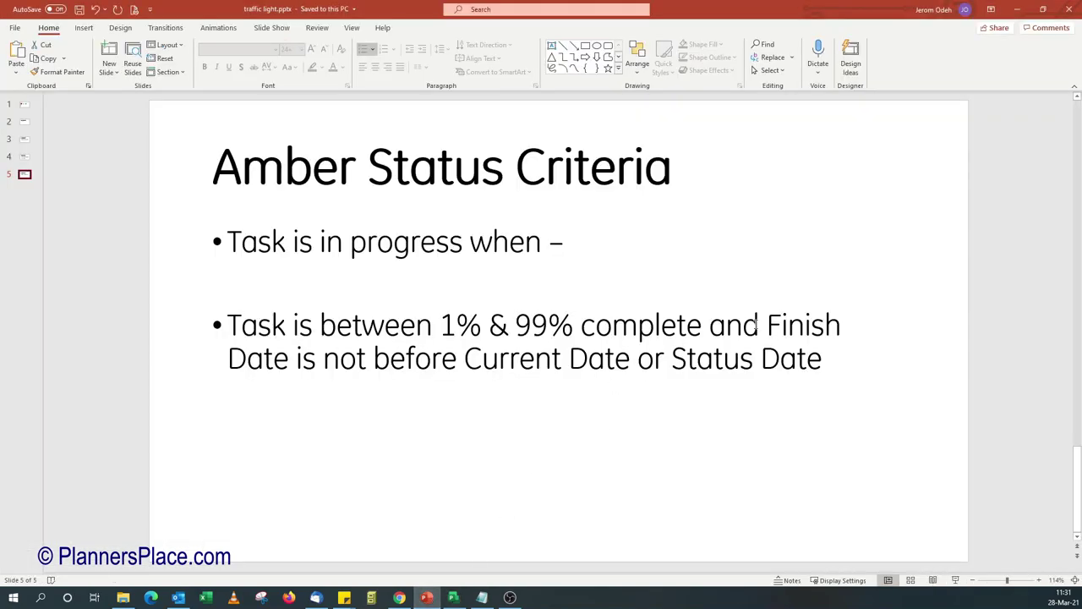
drag(766, 325, 824, 357)
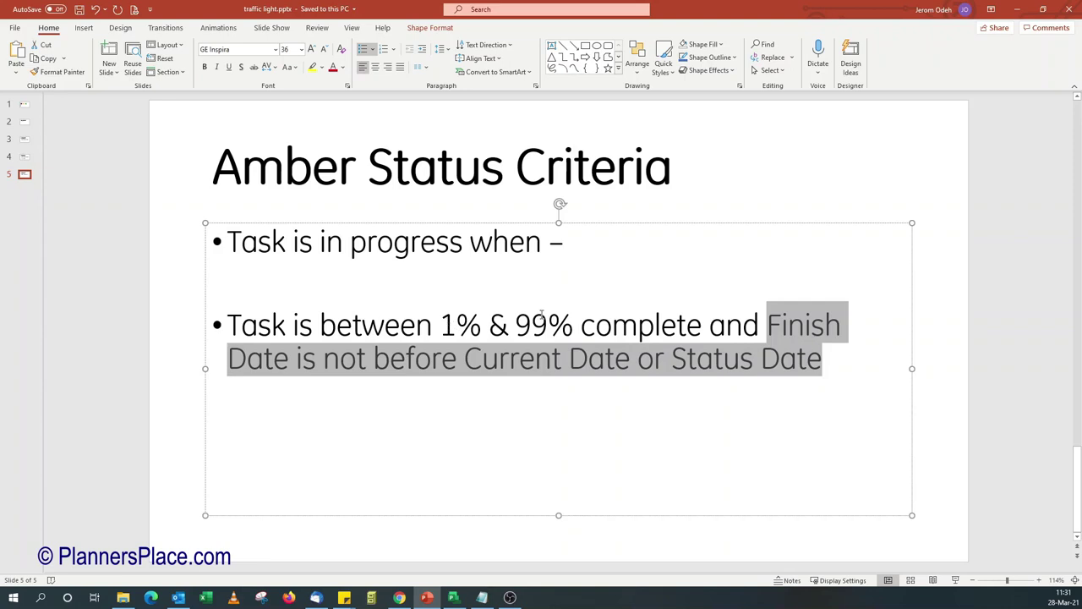
click(454, 597)
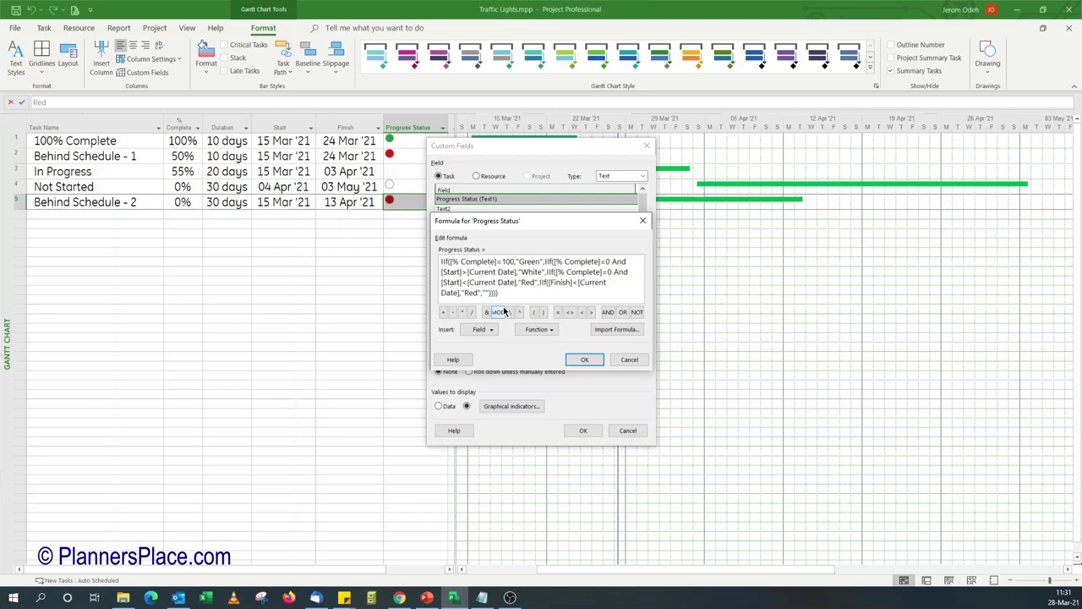
- Fill the last IIf's empty false part with "Amber", and accept the formula and custom field settings
text(Amber)
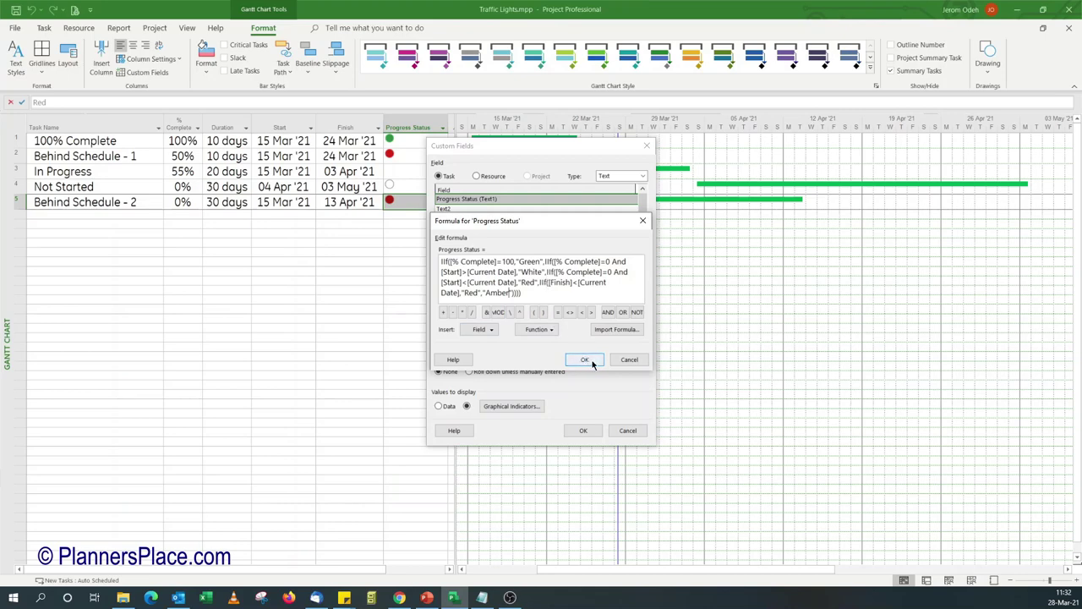
click(584, 360)
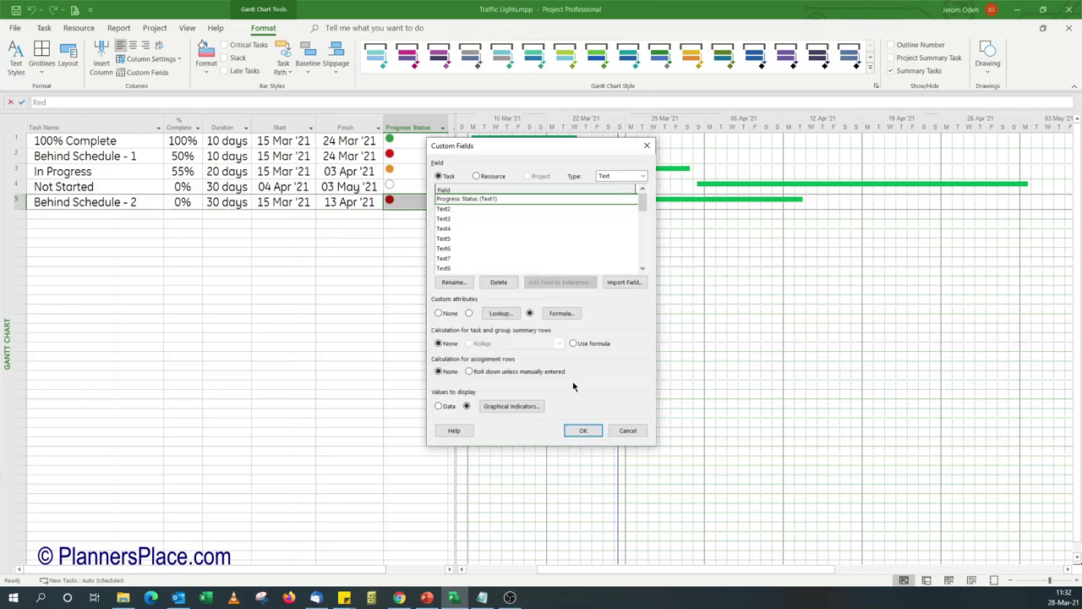
click(582, 431)
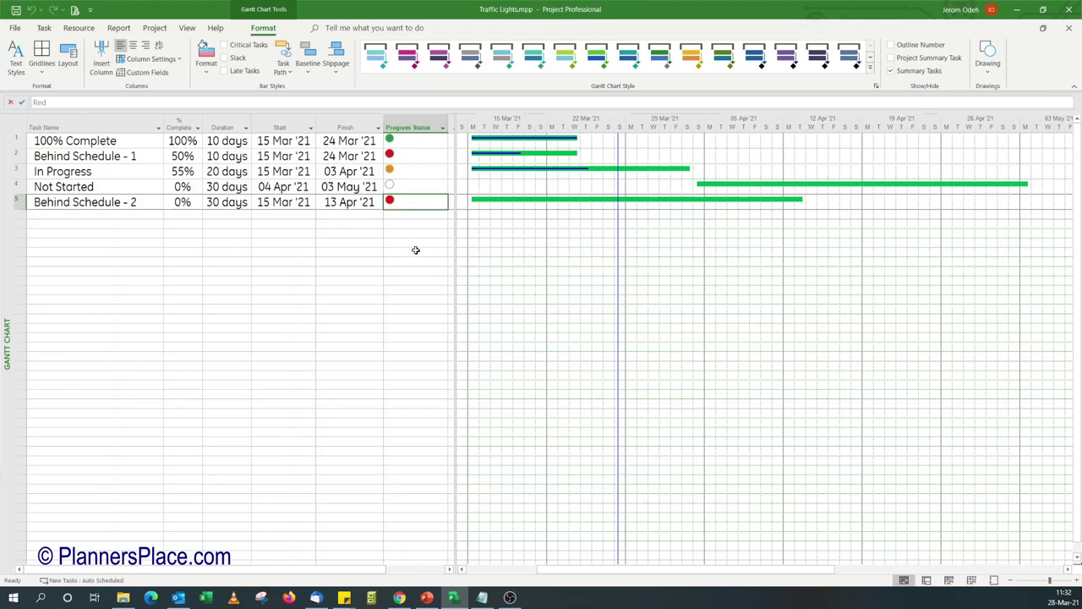
- Review the graphical indicator criteria of the Progress Status column and close them with the custom field settings still open
click(416, 127)
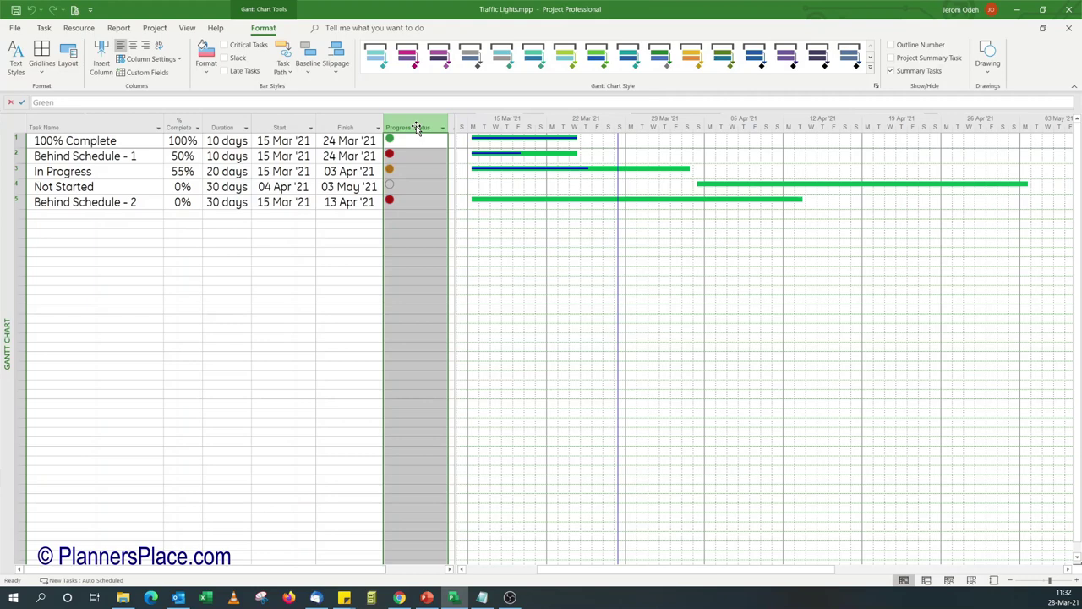
click(160, 73)
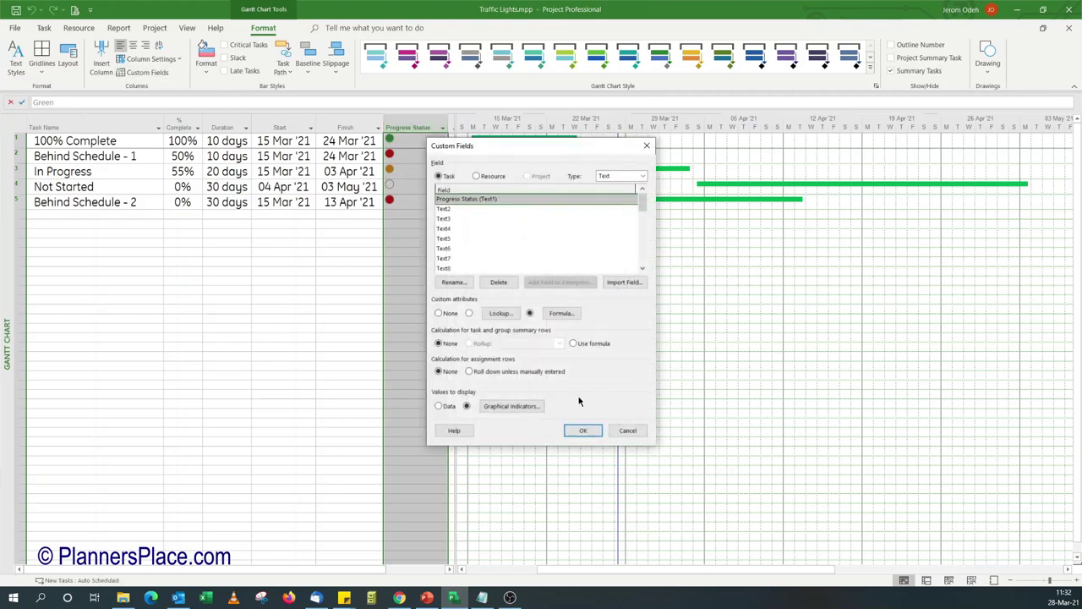
click(517, 408)
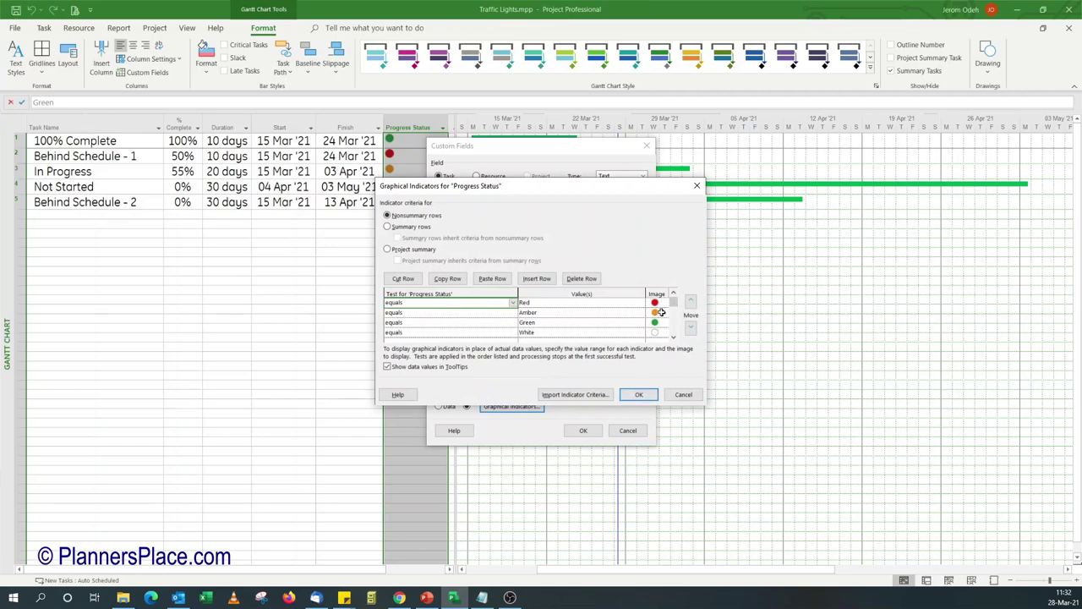
click(636, 395)
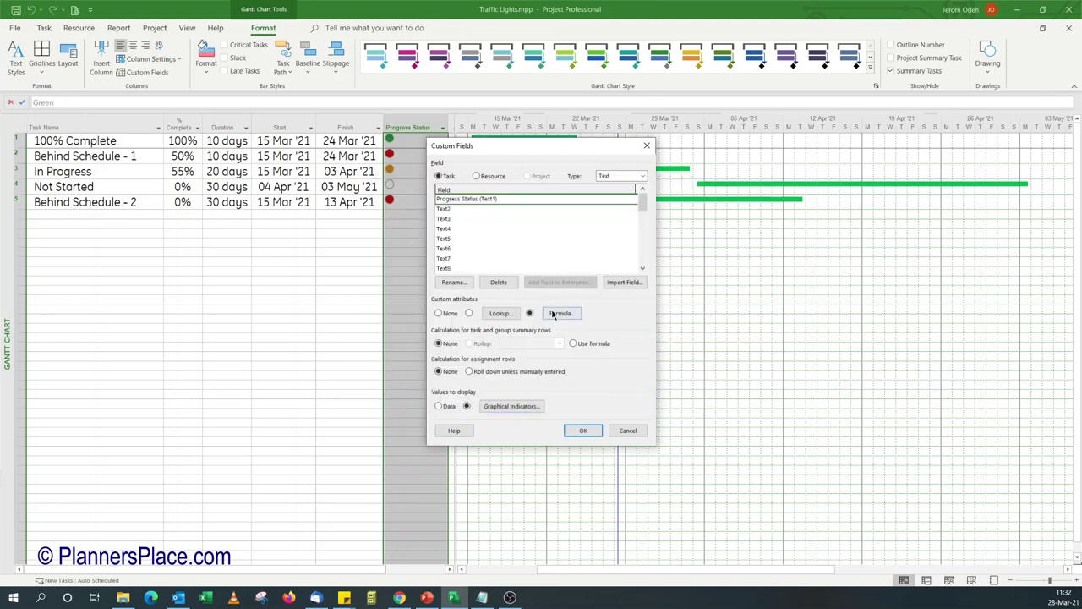